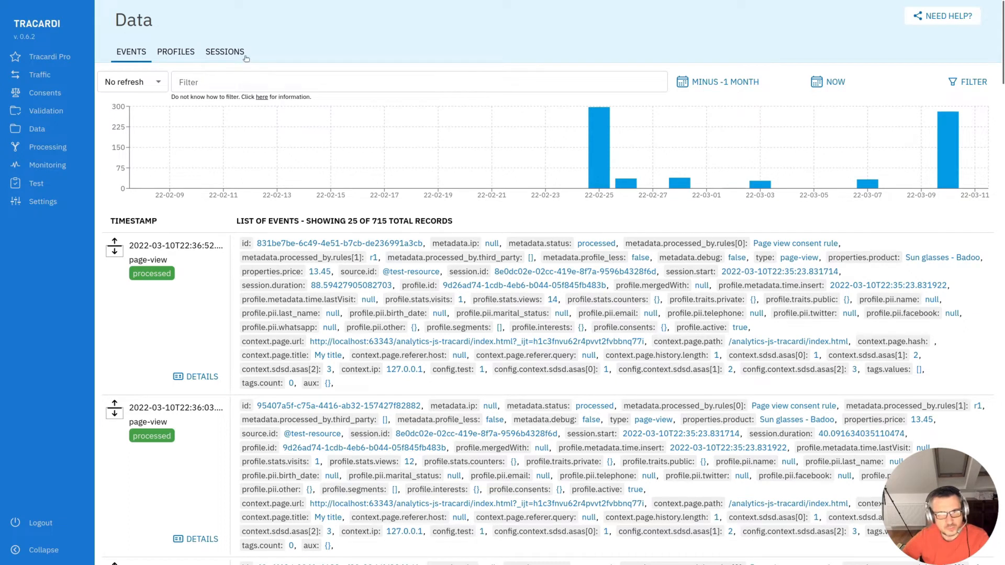
# - Open the Test workflow for editing from the workflows list
pyautogui.click(184, 53)
pyautogui.click(223, 57)
pyautogui.click(134, 56)
pyautogui.click(175, 56)
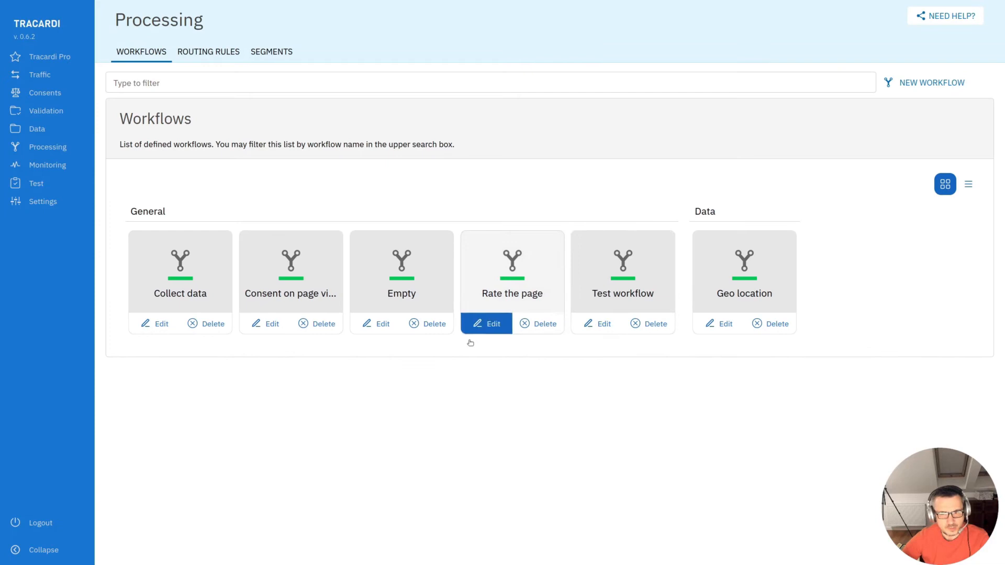
pyautogui.click(601, 325)
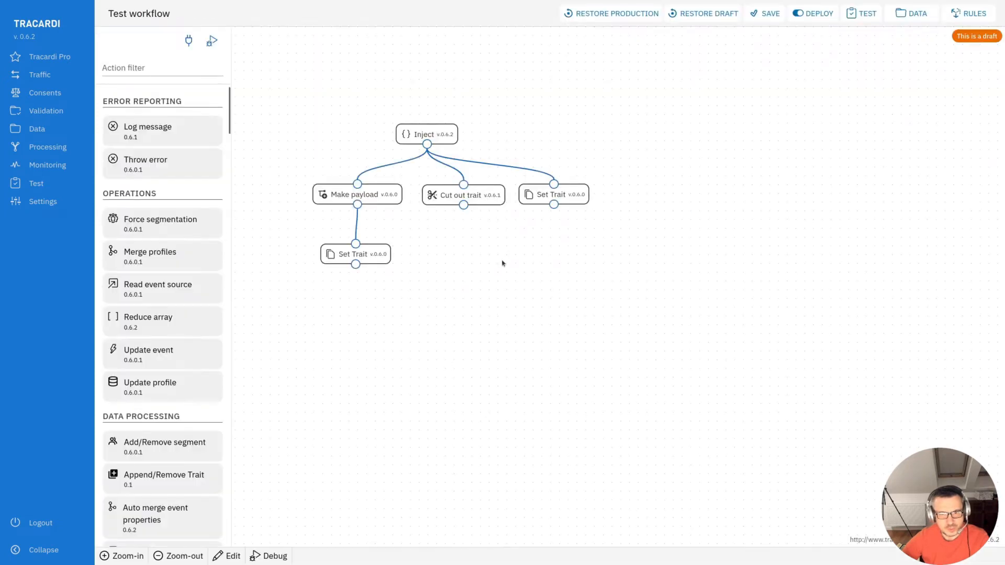
# - Open the Inject node's settings and run the workflow in debug mode
pyautogui.click(449, 224)
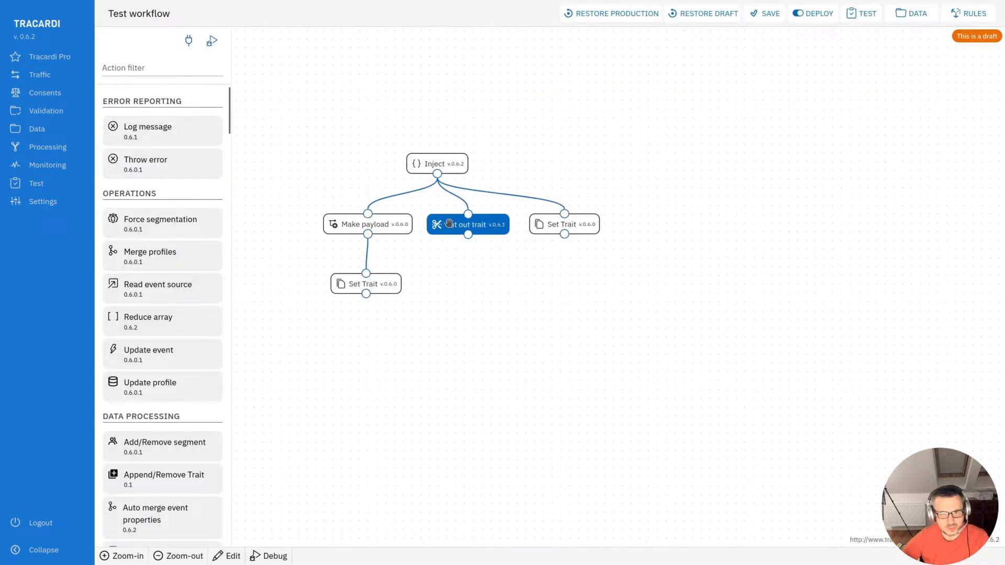
pyautogui.click(540, 225)
pyautogui.click(471, 224)
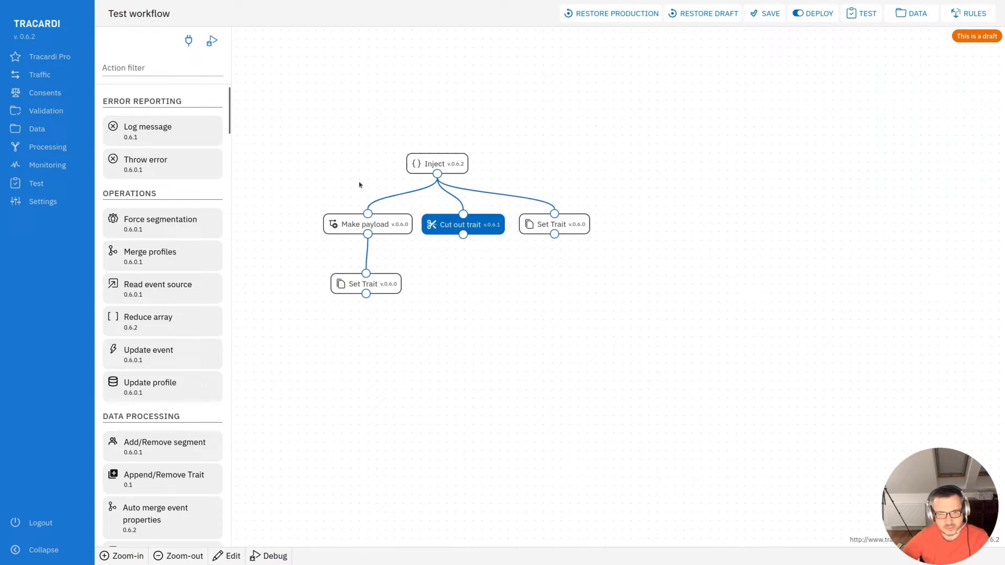
pyautogui.click(442, 164)
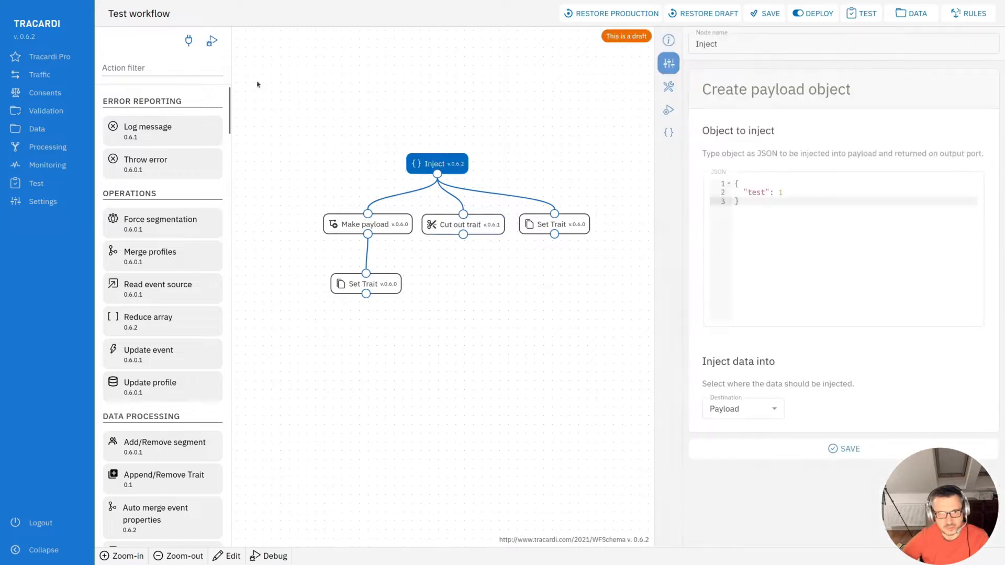
pyautogui.click(211, 41)
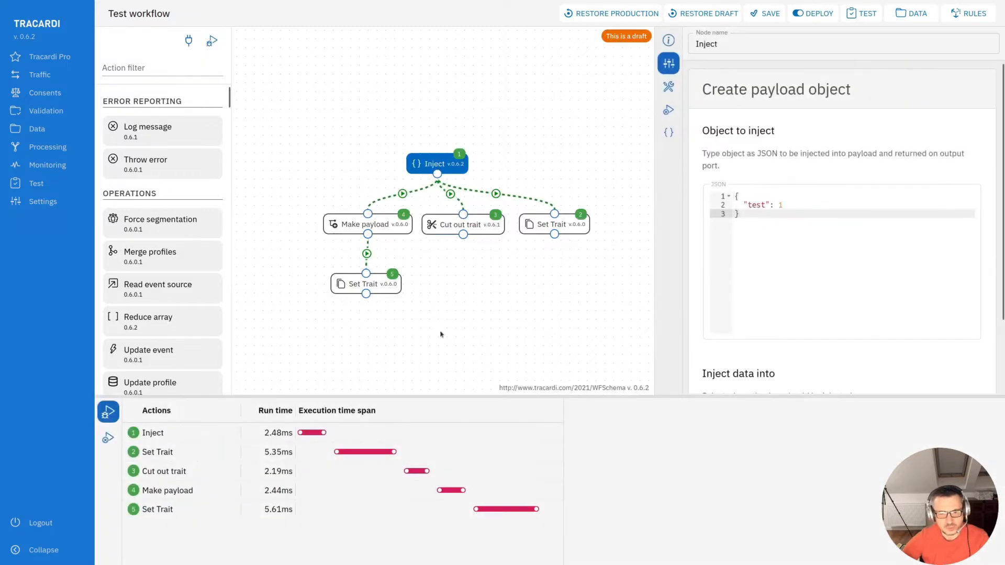
# - Inspect the Inject action's state data in the debug results
pyautogui.click(158, 436)
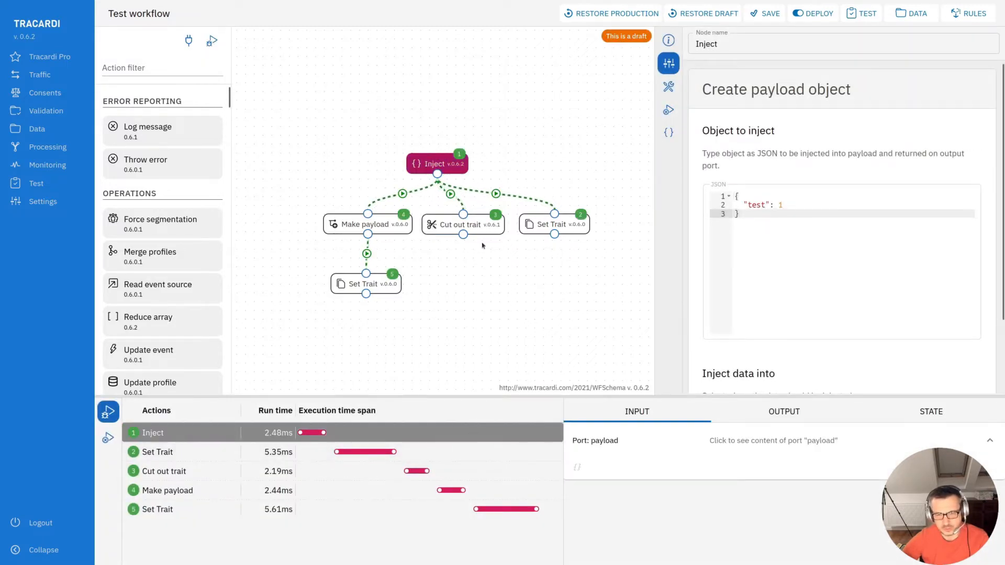
pyautogui.click(931, 413)
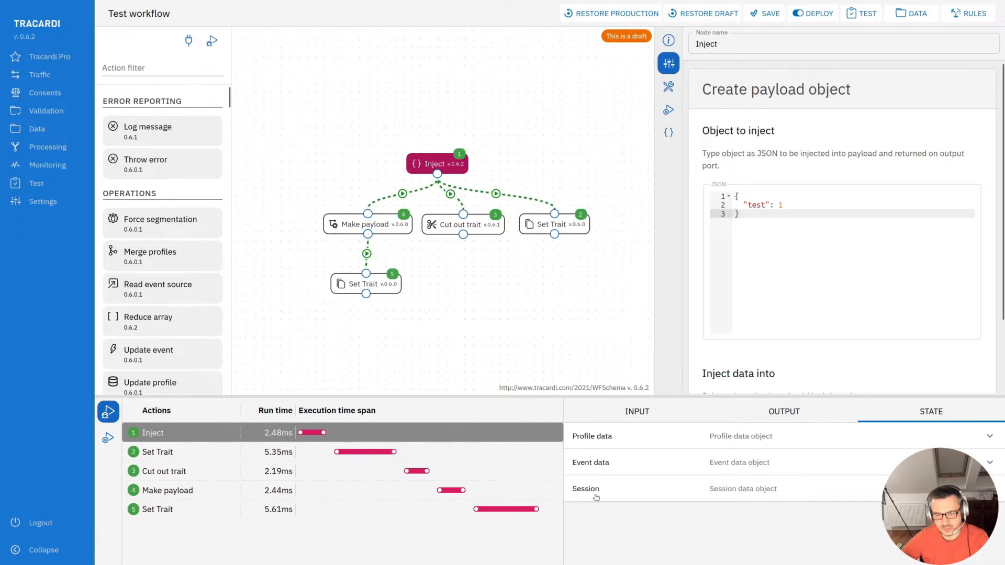
pyautogui.click(719, 445)
pyautogui.scroll(-3, 738, 497)
pyautogui.scroll(3, 743, 503)
pyautogui.click(746, 441)
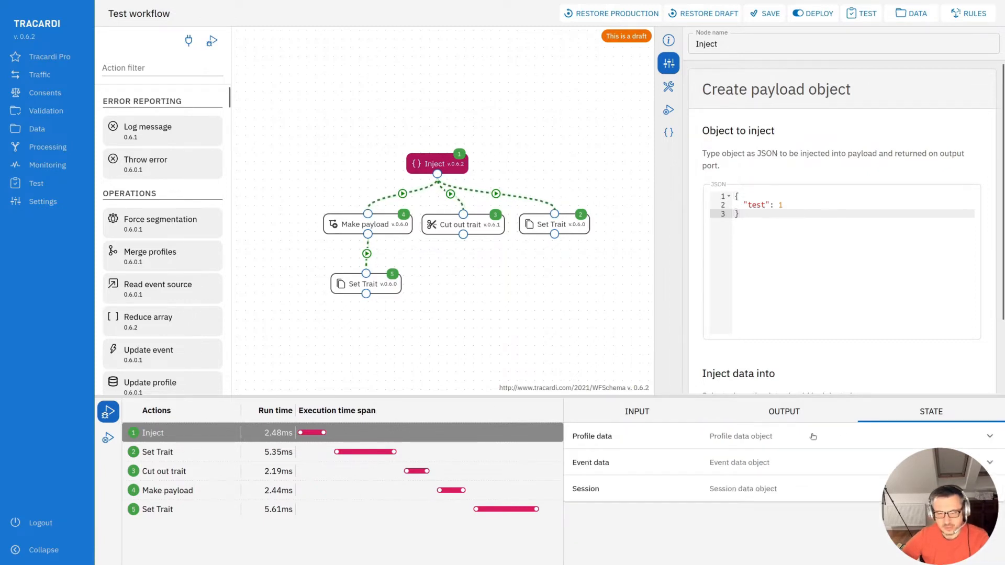
# - Step through each debugged action and expand its profile state data
pyautogui.click(248, 456)
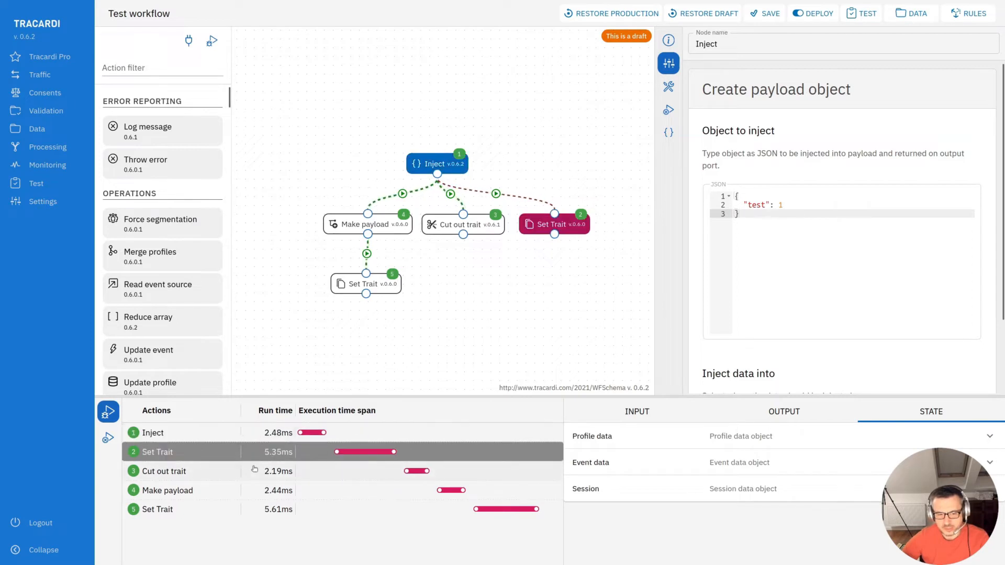
pyautogui.click(252, 470)
pyautogui.click(259, 493)
pyautogui.click(262, 509)
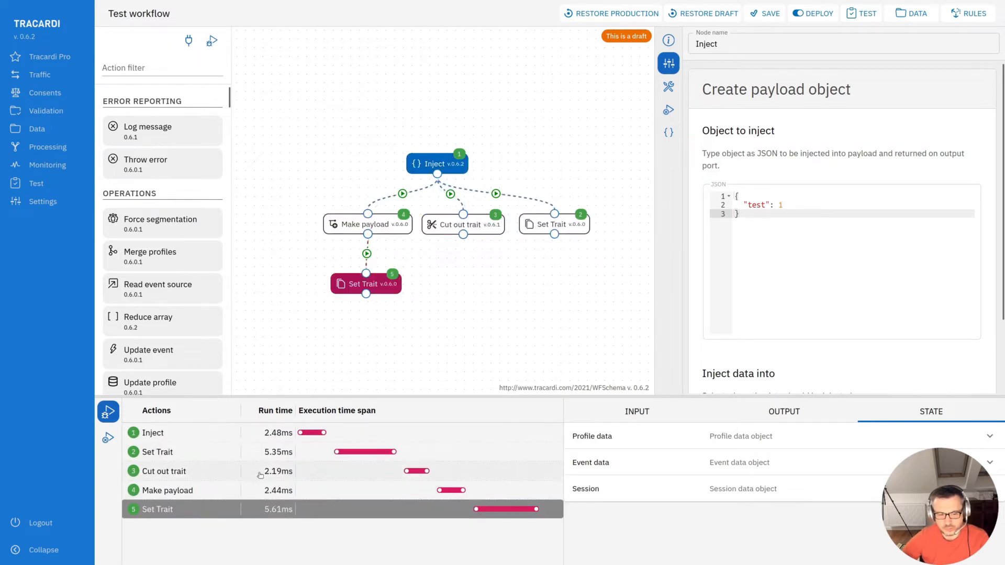
pyautogui.click(260, 459)
pyautogui.click(265, 472)
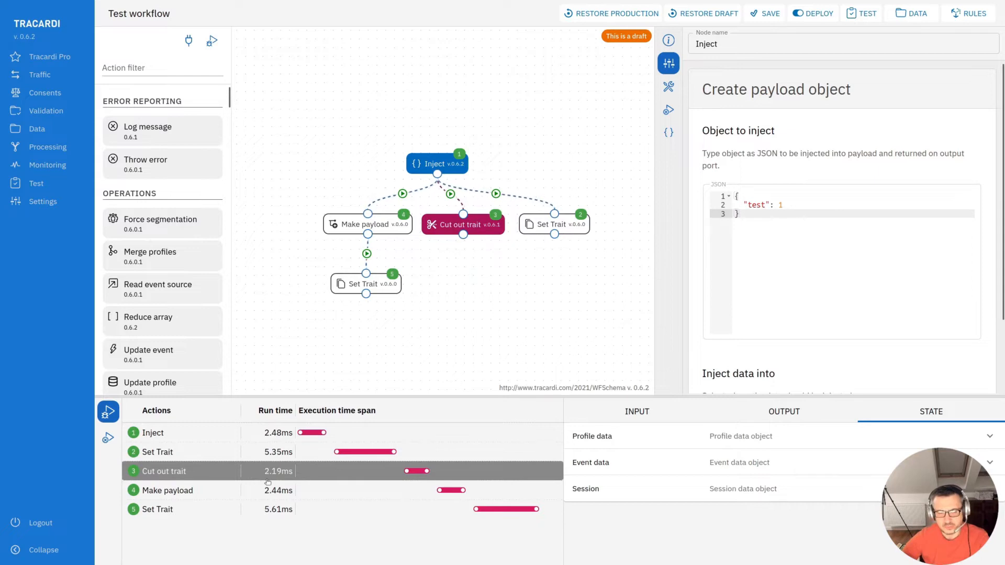
pyautogui.click(265, 493)
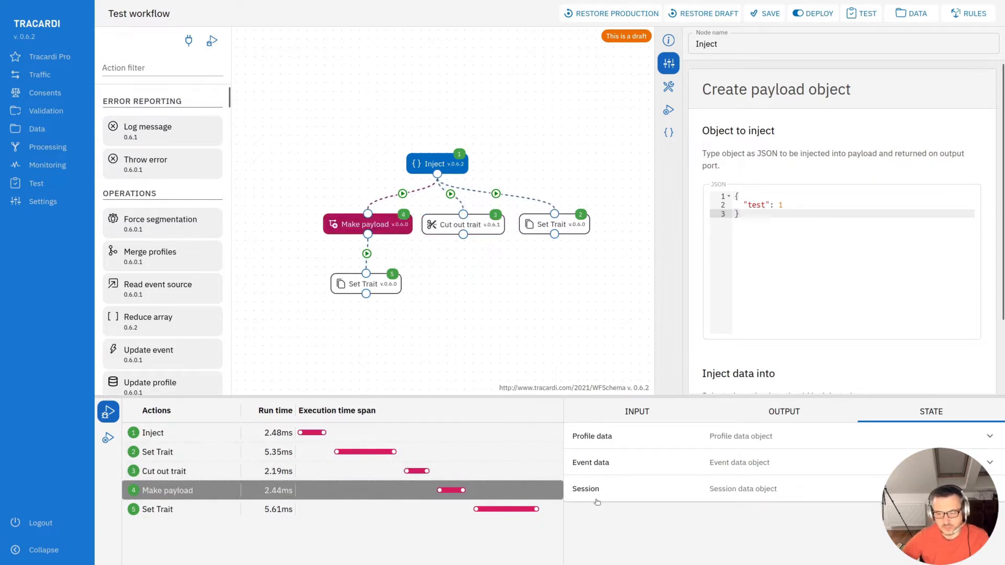
pyautogui.click(773, 442)
pyautogui.scroll(-5, 761, 490)
pyautogui.scroll(5, 760, 512)
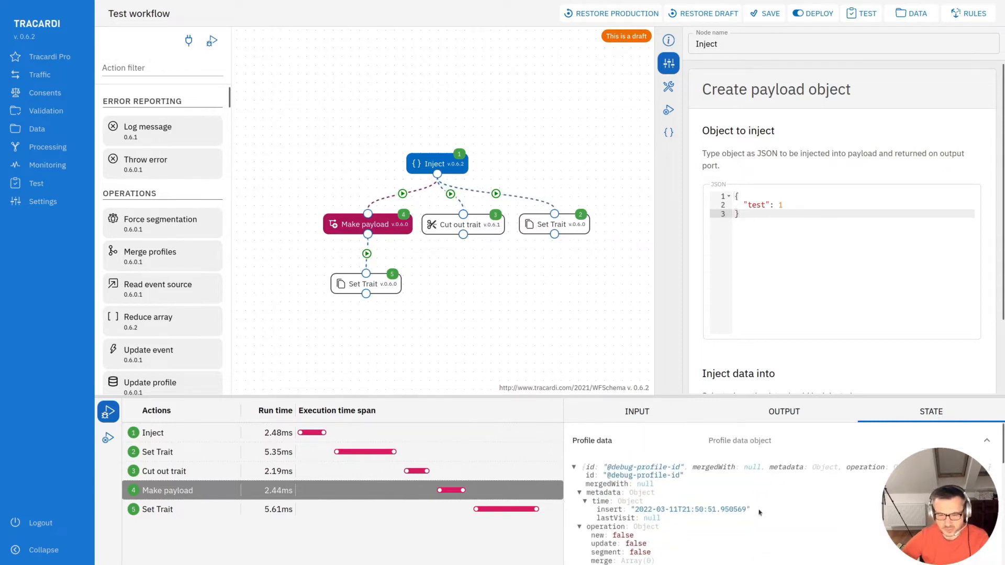
# - Examine the Inject action's output payload in the debugger
pyautogui.moveTo(510, 304); pyautogui.dragTo(503, 302)
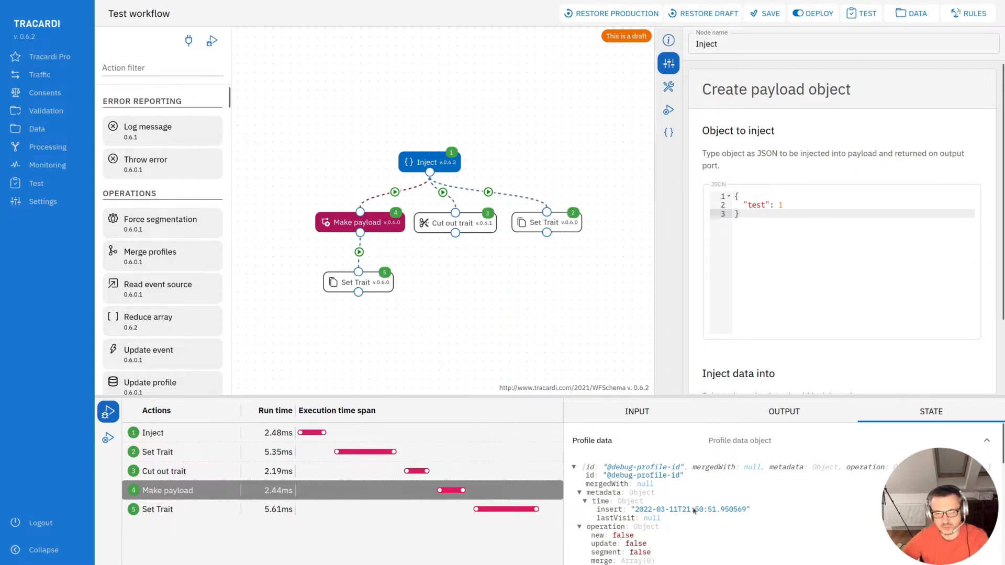
pyautogui.click(226, 434)
pyautogui.click(822, 416)
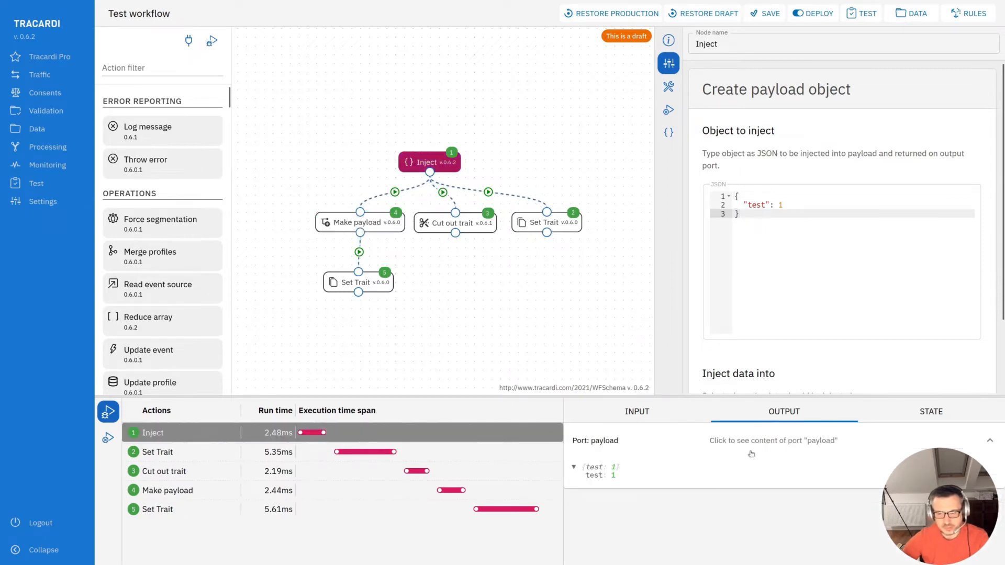
pyautogui.moveTo(587, 480); pyautogui.dragTo(625, 483)
pyautogui.click(759, 223)
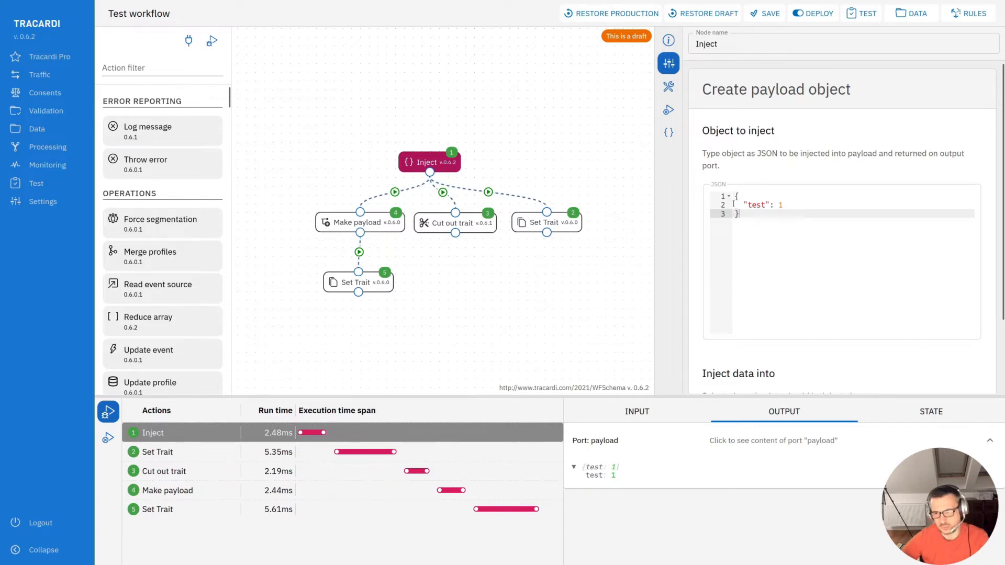
pyautogui.scroll(-2, 732, 272)
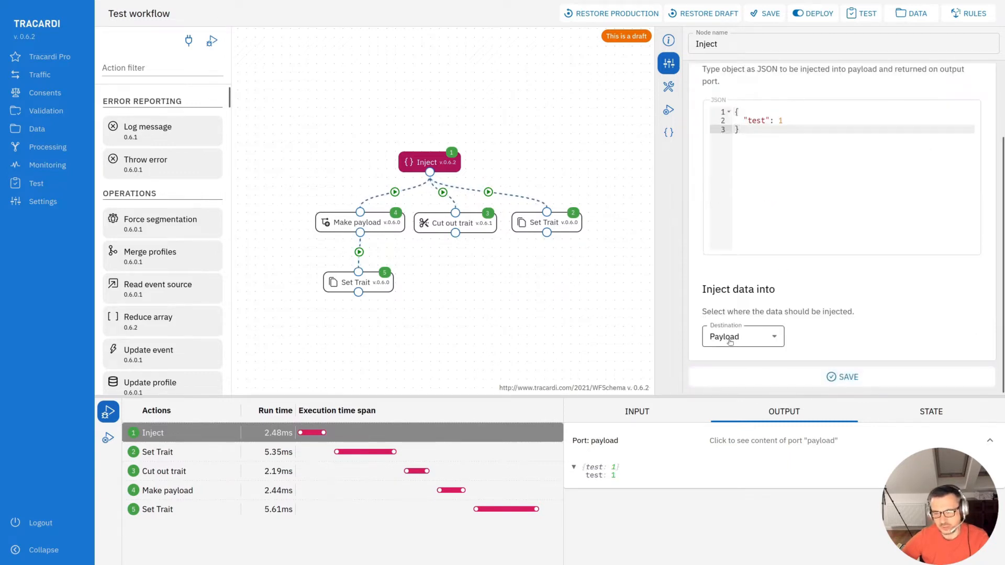
# - Set the Cut out trait node's path to profile @ id and save the node
pyautogui.click(472, 224)
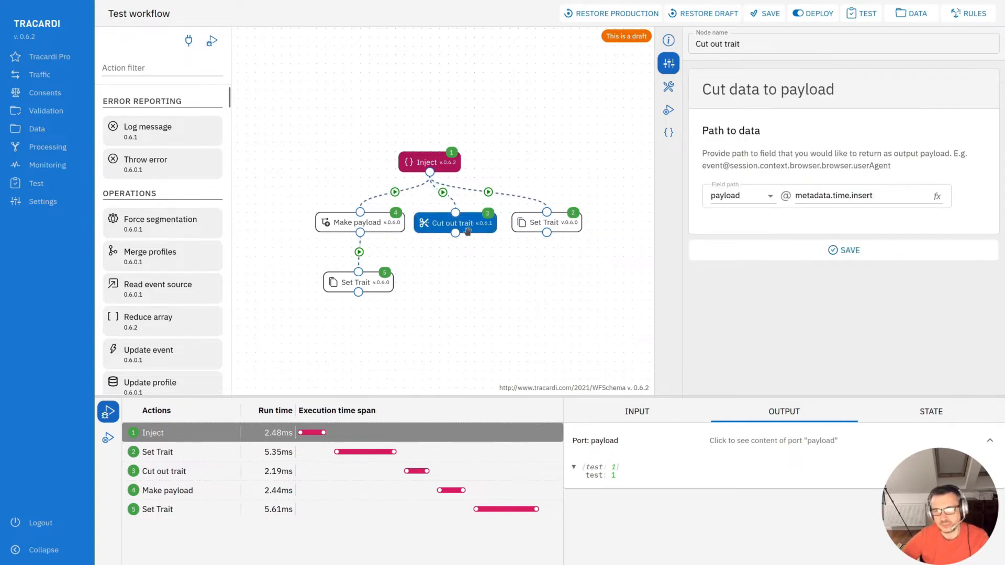
pyautogui.click(748, 195)
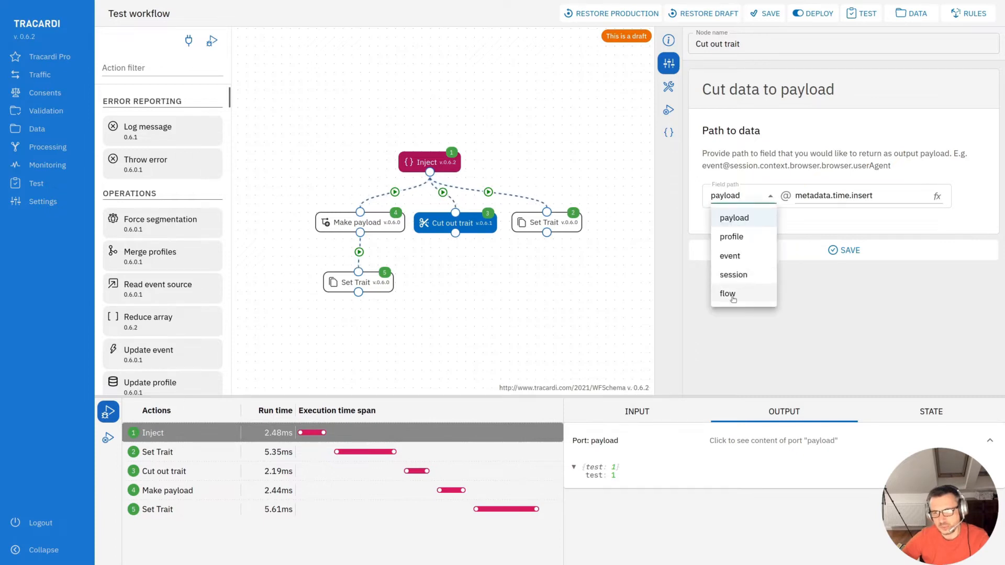
pyautogui.click(748, 238)
pyautogui.click(827, 197)
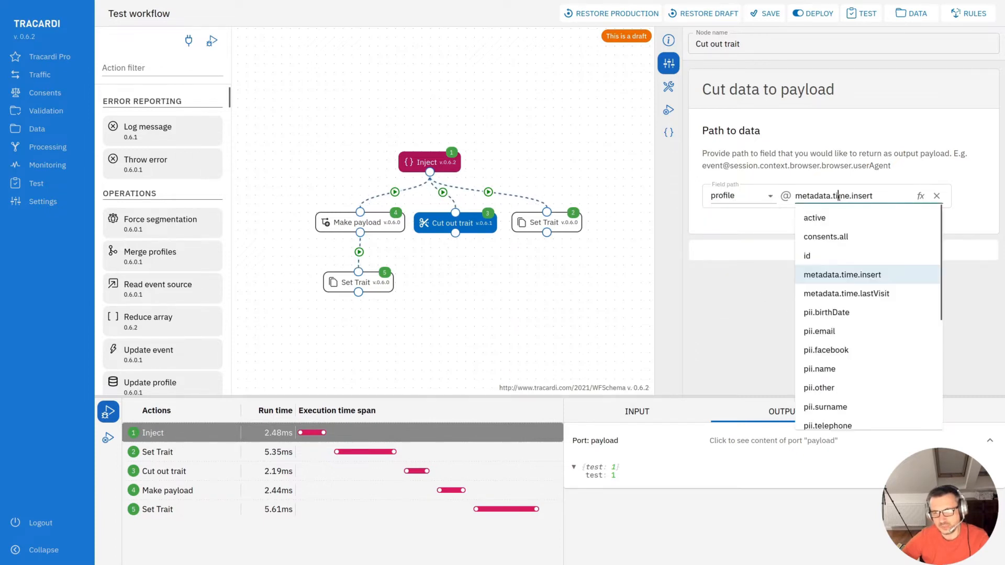
pyautogui.click(839, 256)
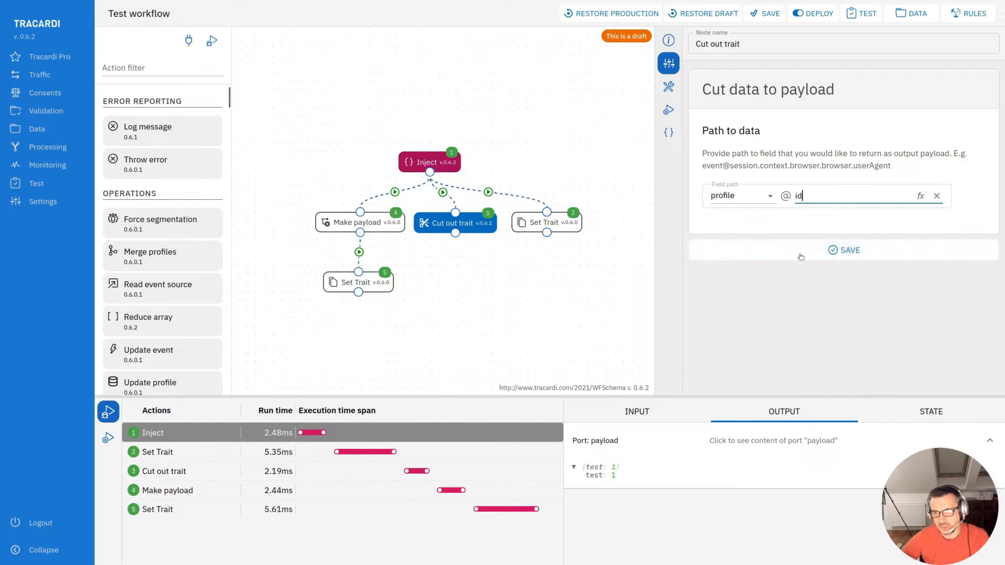
pyautogui.click(843, 250)
# - Rerun the debug and examine the Cut out trait action's output
pyautogui.click(212, 40)
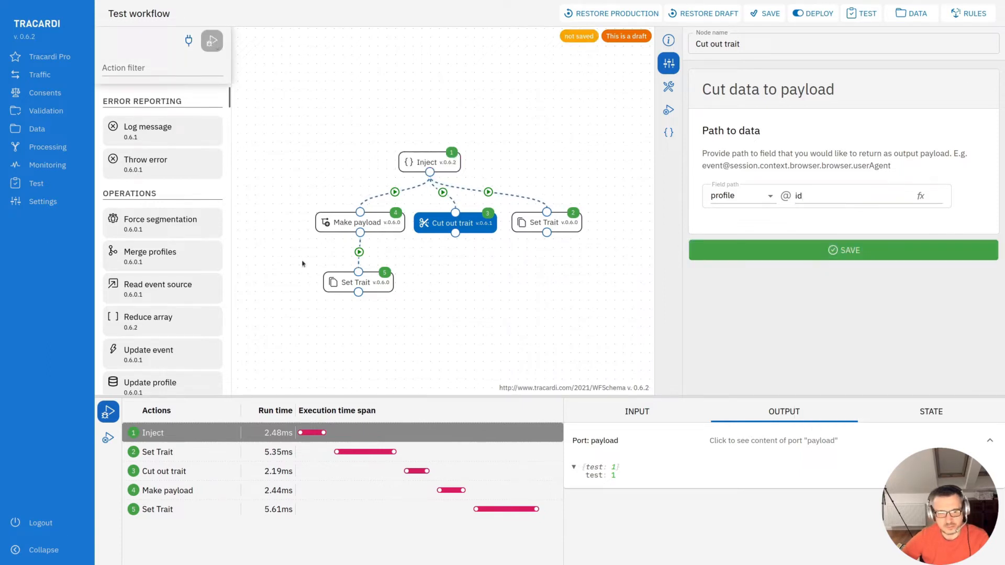
pyautogui.click(173, 471)
pyautogui.click(786, 416)
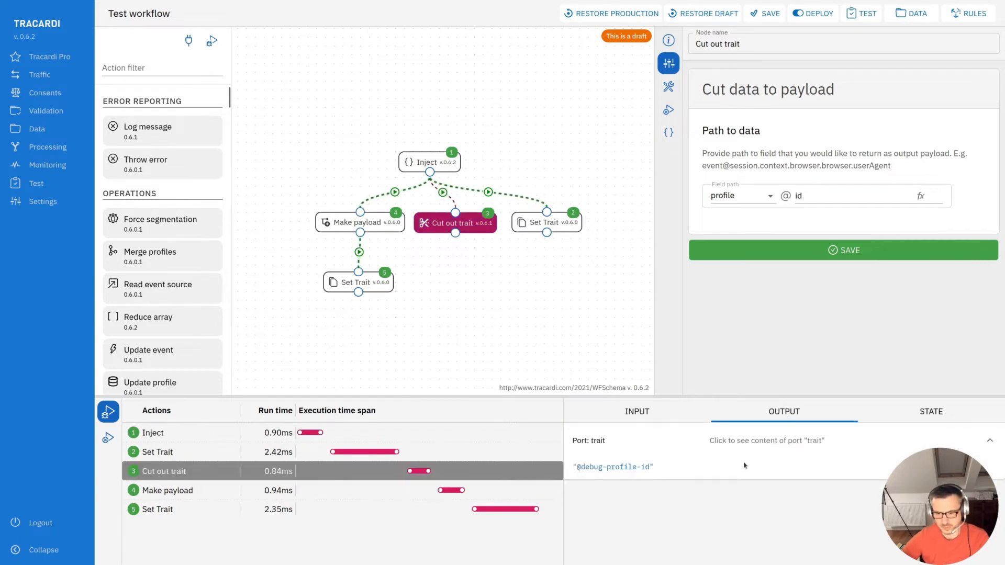
pyautogui.moveTo(572, 471); pyautogui.dragTo(660, 470)
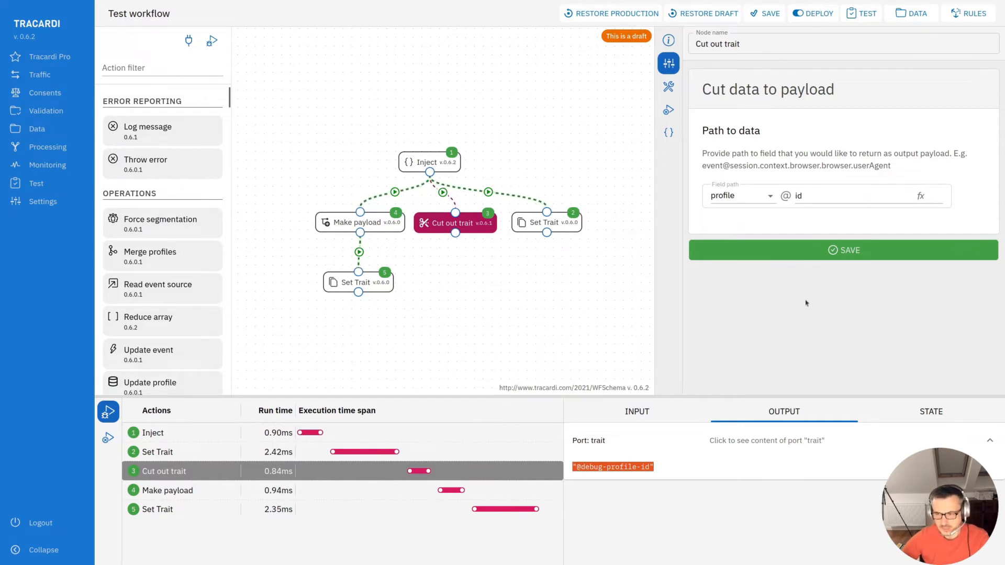
pyautogui.moveTo(659, 469); pyautogui.dragTo(574, 468)
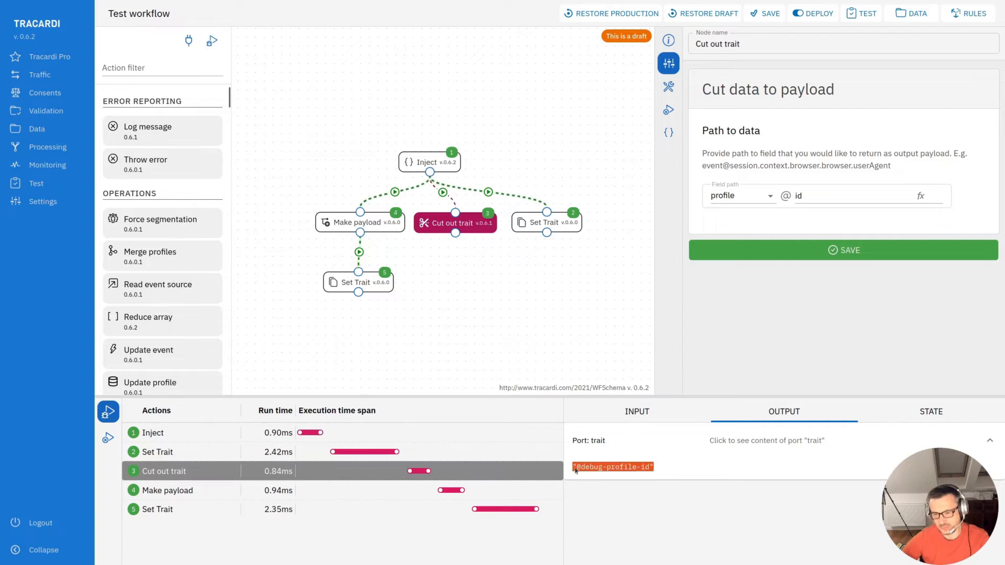
# - Change the Cut out trait path to profile @ pii and save the node
pyautogui.click(818, 197)
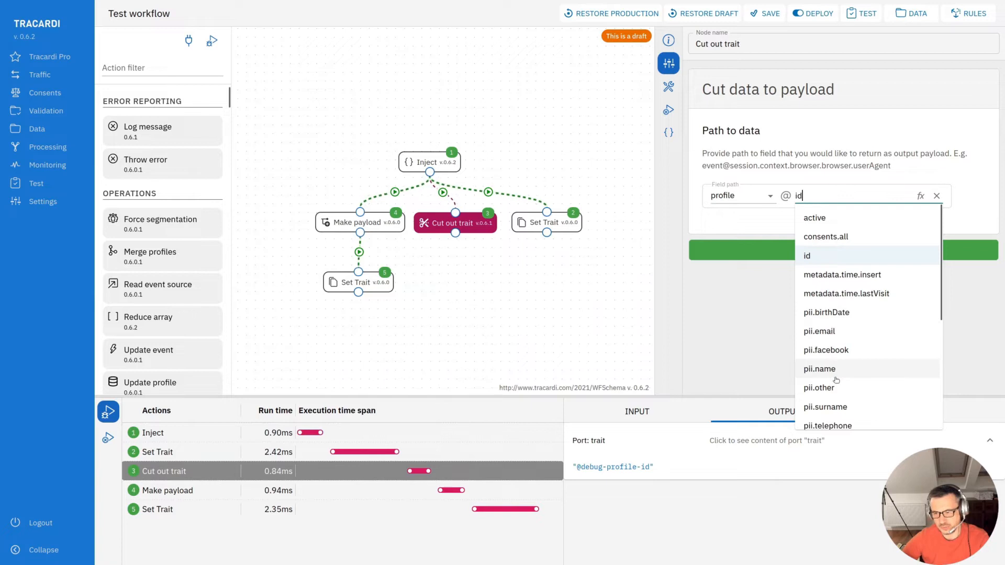
pyautogui.click(814, 314)
pyautogui.moveTo(804, 196); pyautogui.dragTo(908, 196)
pyautogui.press('BackSpace')
pyautogui.click(734, 332)
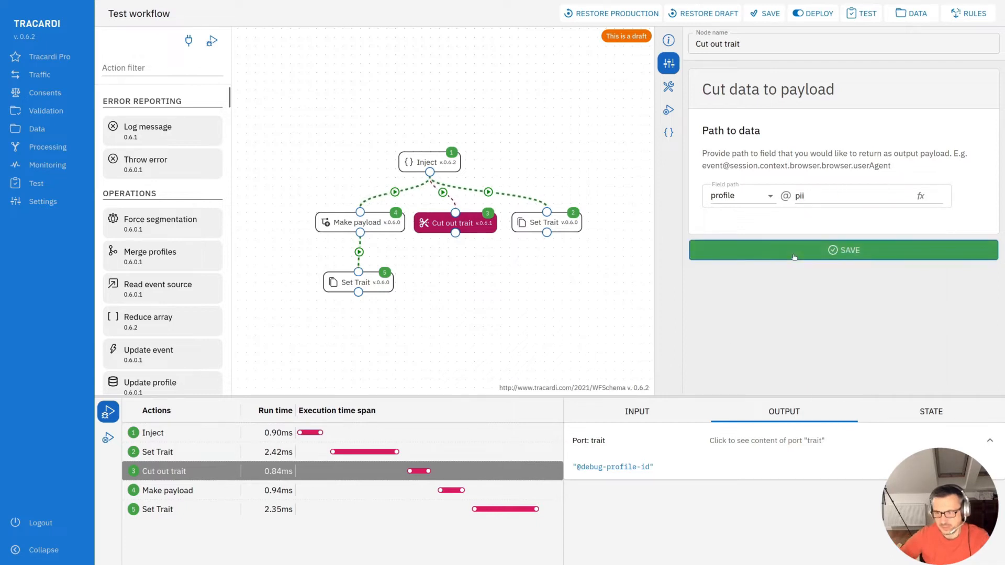
pyautogui.click(816, 251)
# - Inspect the Cut out trait action's output in the debugger
pyautogui.click(294, 474)
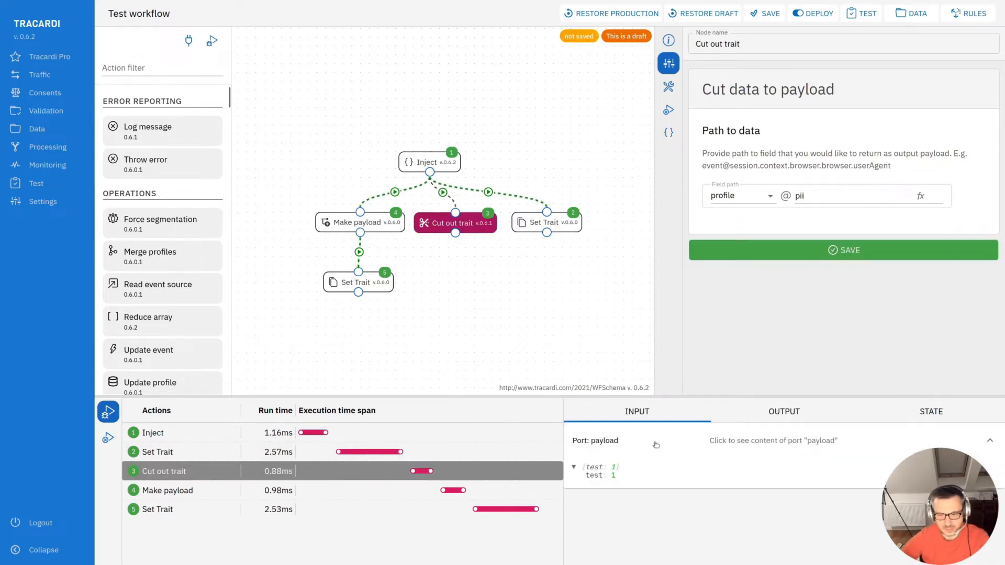
pyautogui.click(779, 422)
pyautogui.moveTo(644, 549); pyautogui.dragTo(587, 473)
pyautogui.click(586, 468)
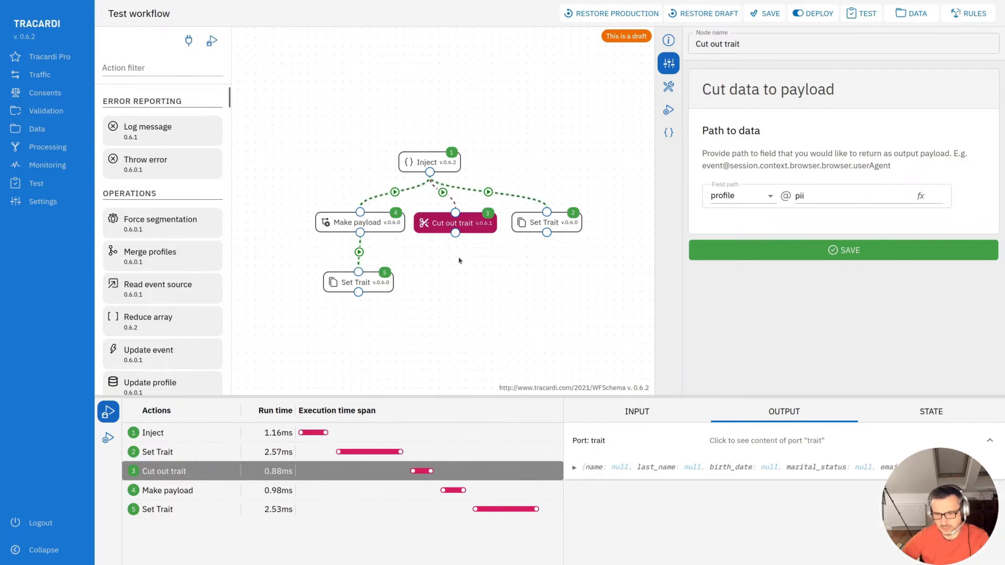
pyautogui.click(581, 470)
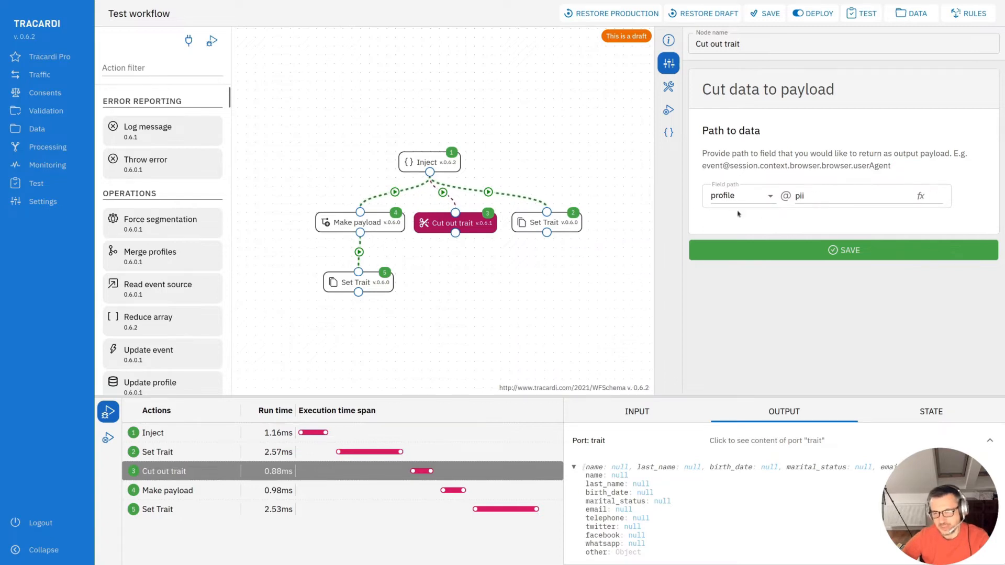
# - Set the Cut out trait path to session @ metadata.timestamp and save the node
pyautogui.click(764, 203)
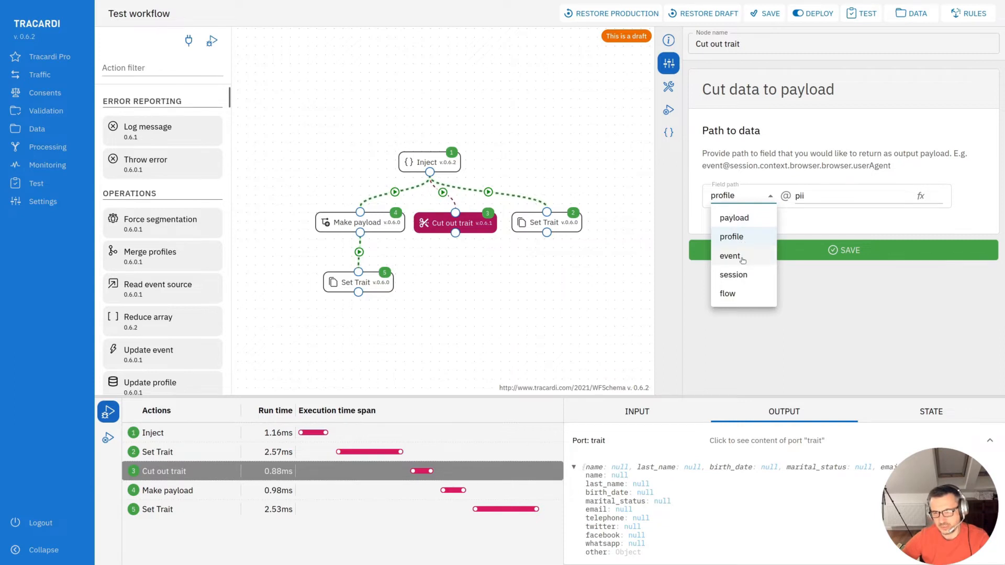
pyautogui.click(743, 258)
pyautogui.click(767, 200)
pyautogui.click(745, 275)
pyautogui.click(762, 200)
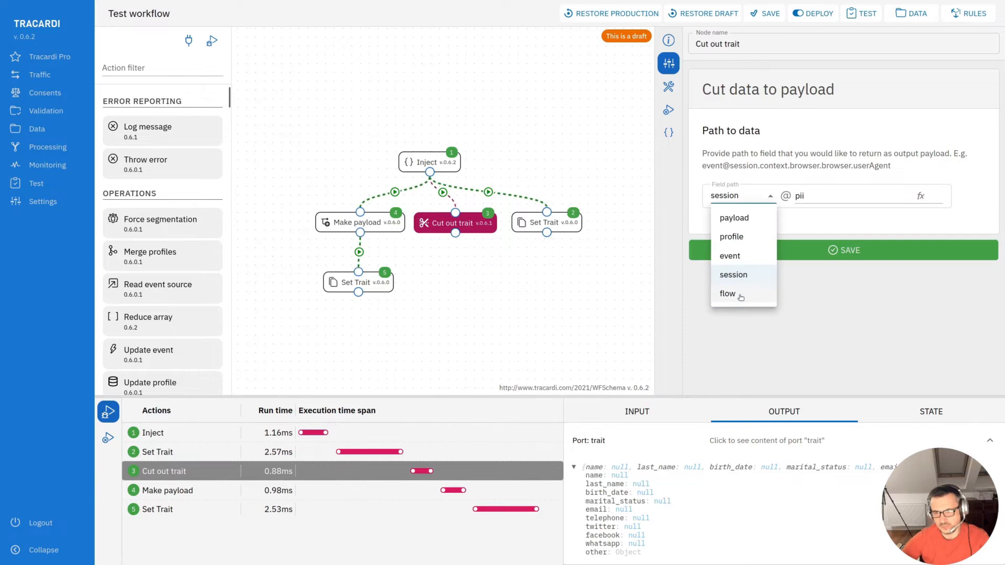
pyautogui.click(817, 196)
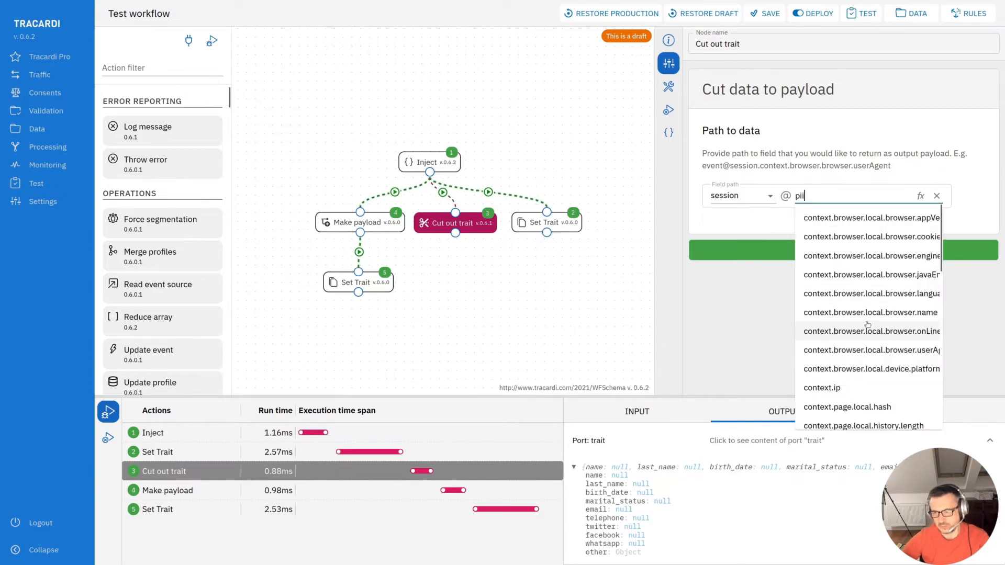
pyautogui.scroll(-5, 867, 313)
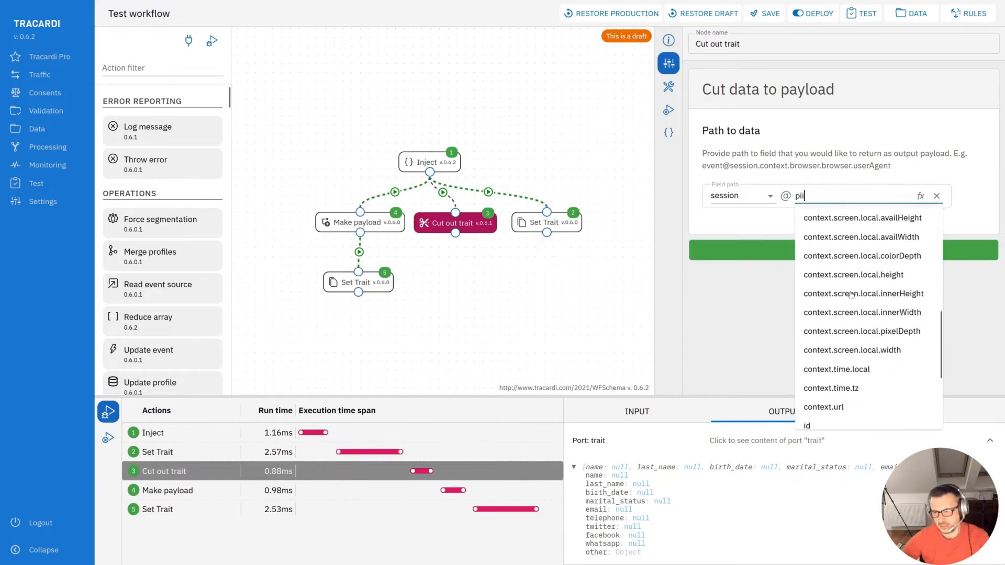
pyautogui.click(823, 380)
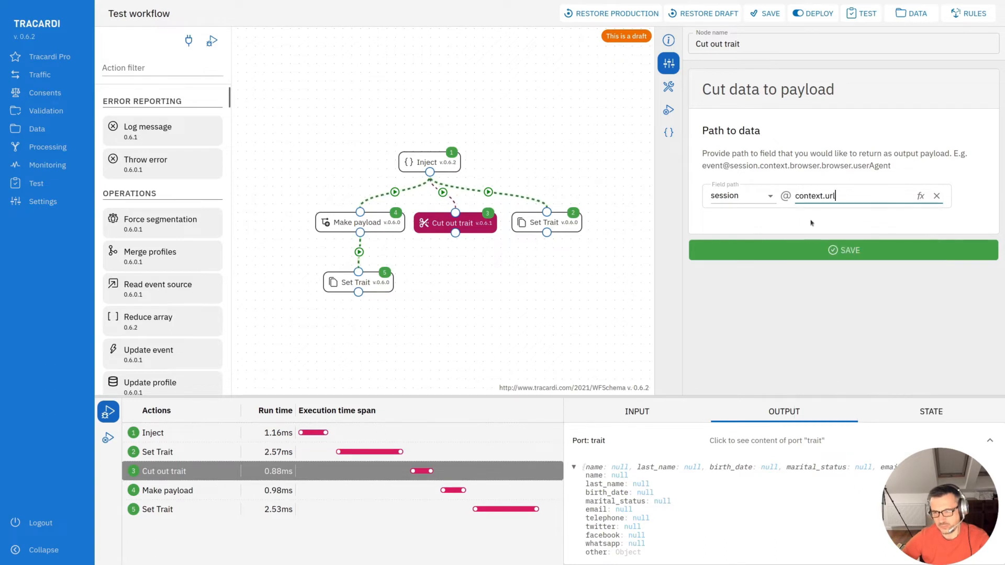
pyautogui.doubleClick(854, 198)
pyautogui.press('BackSpace')
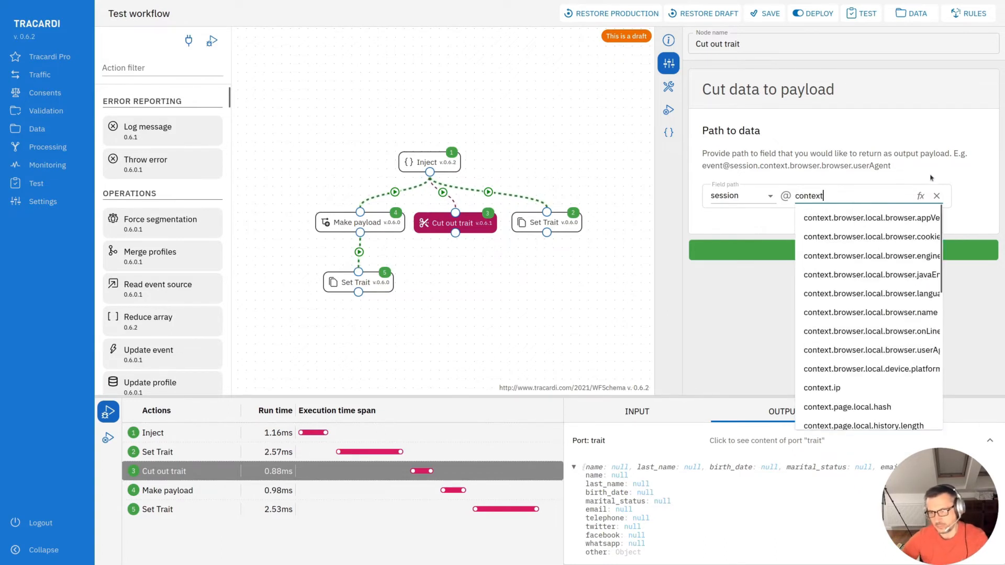
pyautogui.click(915, 169)
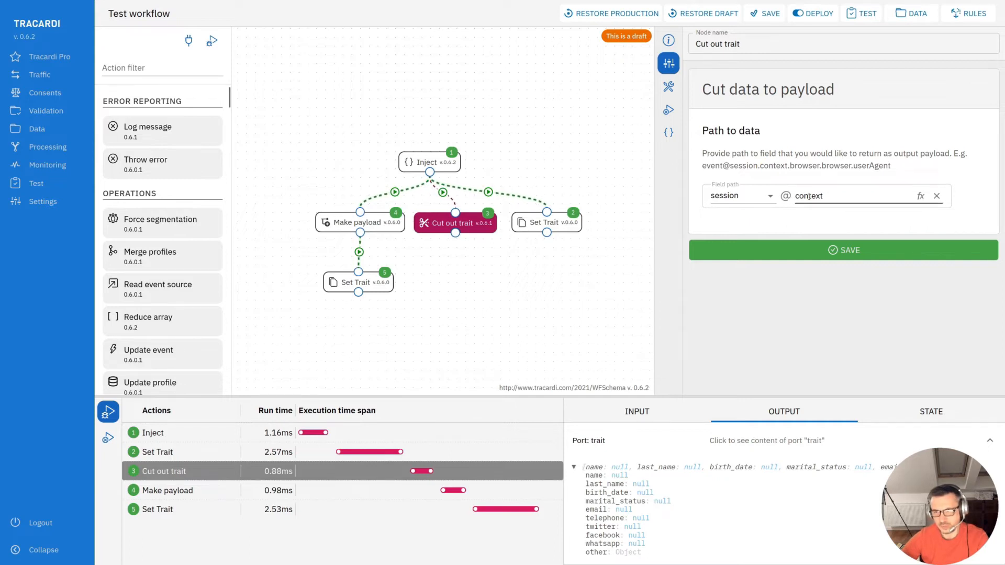
pyautogui.click(826, 198)
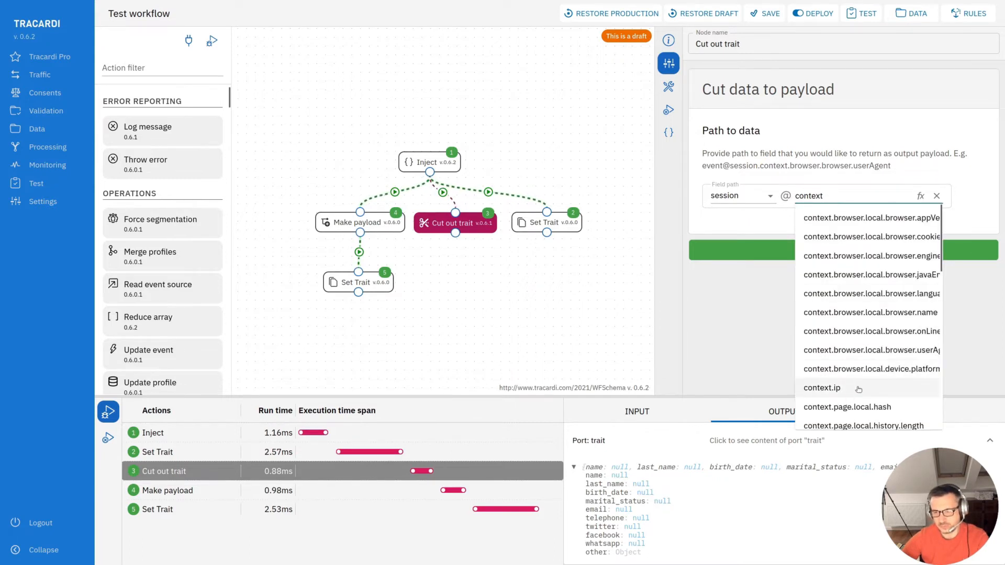
pyautogui.scroll(-5, 854, 392)
pyautogui.click(863, 342)
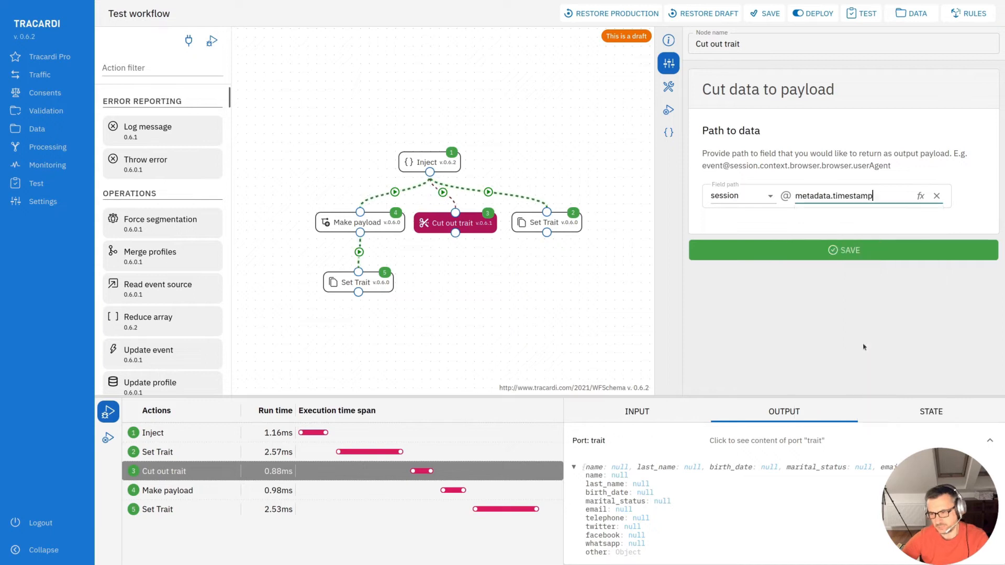
pyautogui.click(826, 250)
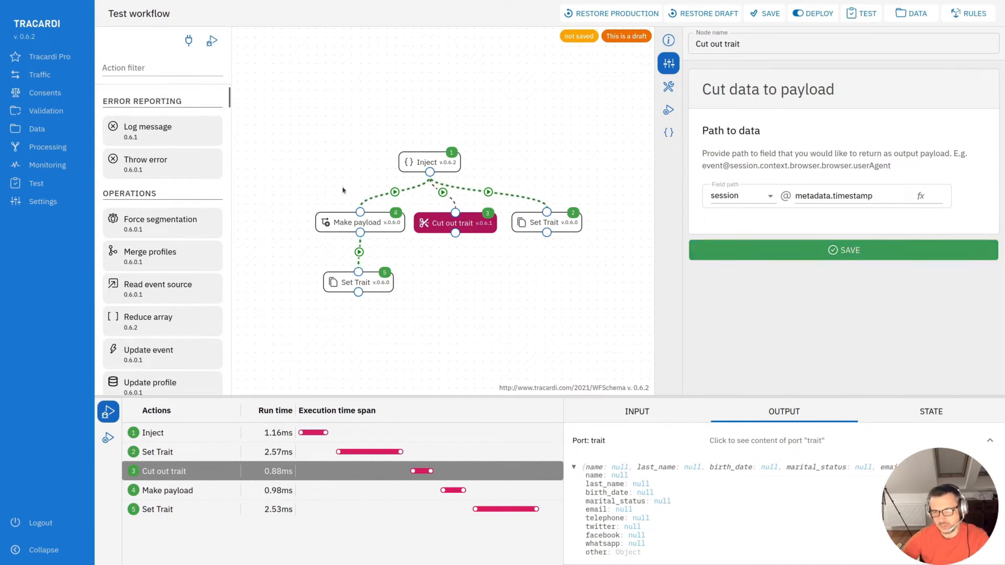
# - Run the workflow debugger and inspect the Cut out trait path field
pyautogui.click(211, 40)
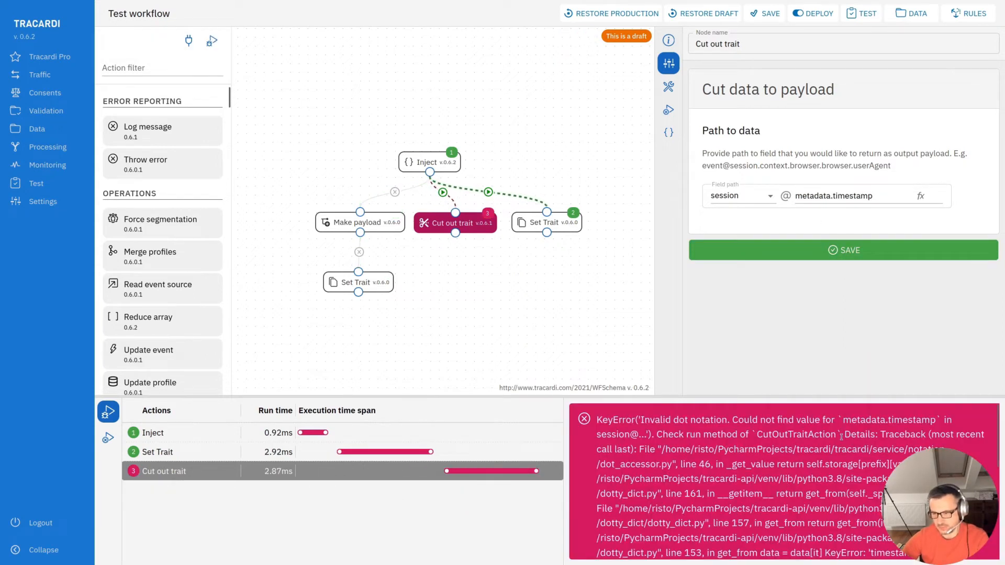
pyautogui.click(834, 195)
pyautogui.moveTo(834, 196); pyautogui.dragTo(791, 196)
pyautogui.click(777, 219)
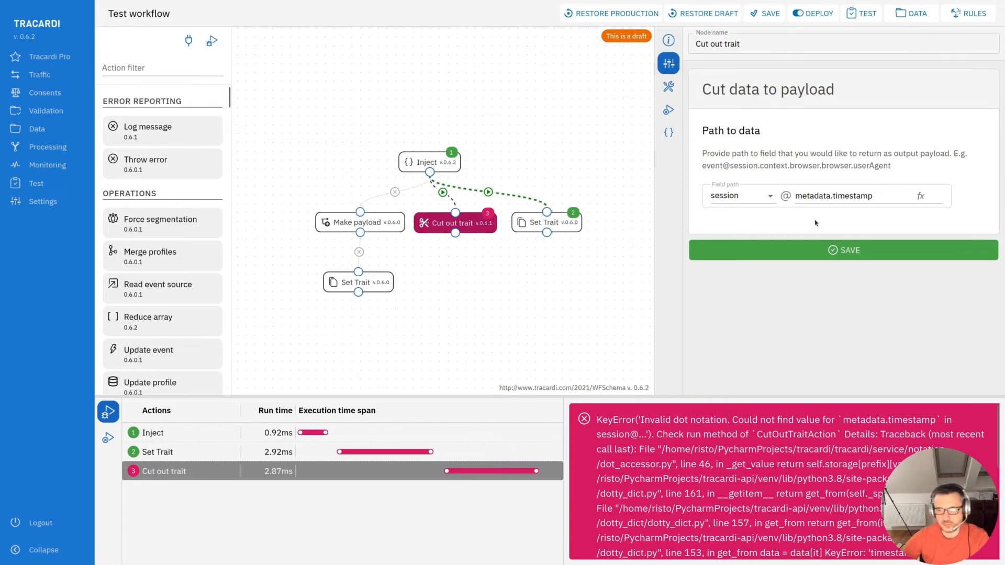
pyautogui.click(922, 197)
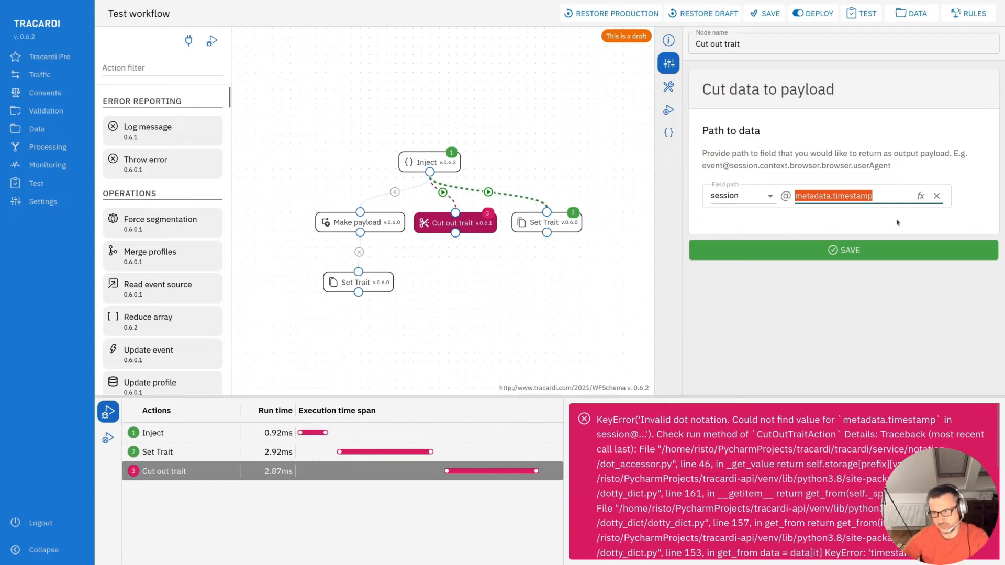
# - Compare the Cut out trait's JSON configuration with its path form settings
pyautogui.click(668, 86)
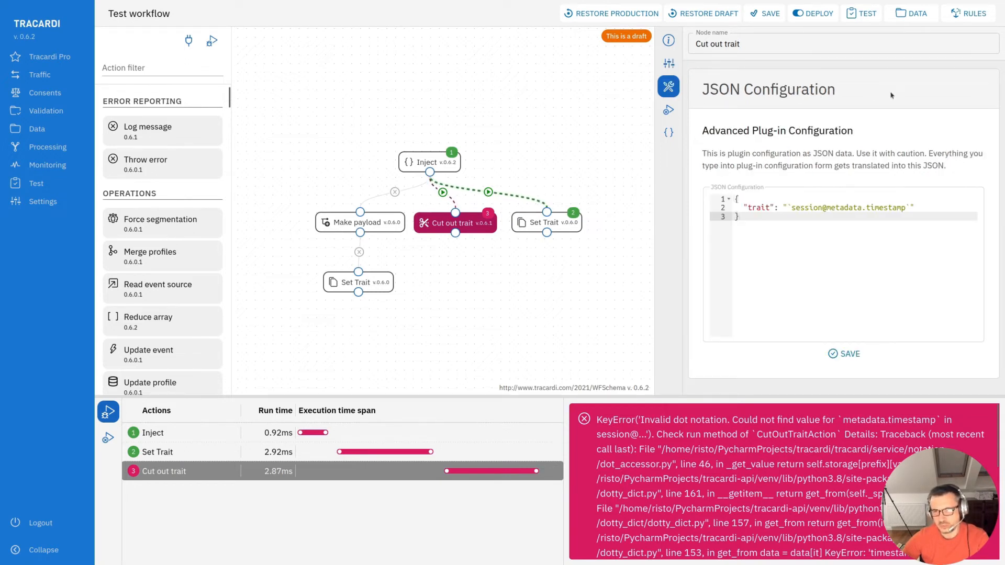
pyautogui.moveTo(792, 210)
pyautogui.mouseDown()
pyautogui.moveTo(909, 212)
pyautogui.moveTo(791, 217)
pyautogui.mouseUp()
pyautogui.click(911, 218)
pyautogui.click(814, 260)
pyautogui.click(788, 208)
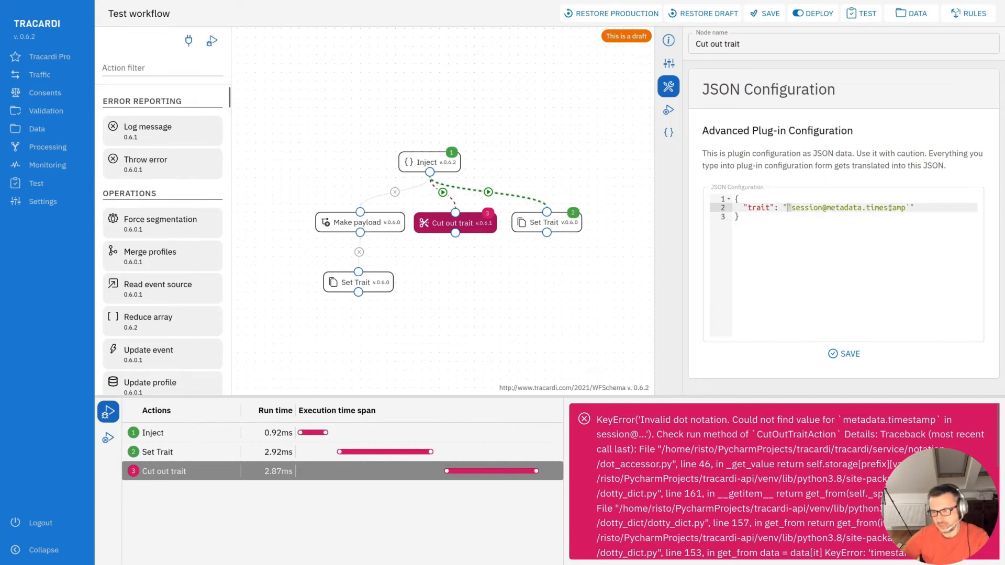
pyautogui.click(668, 63)
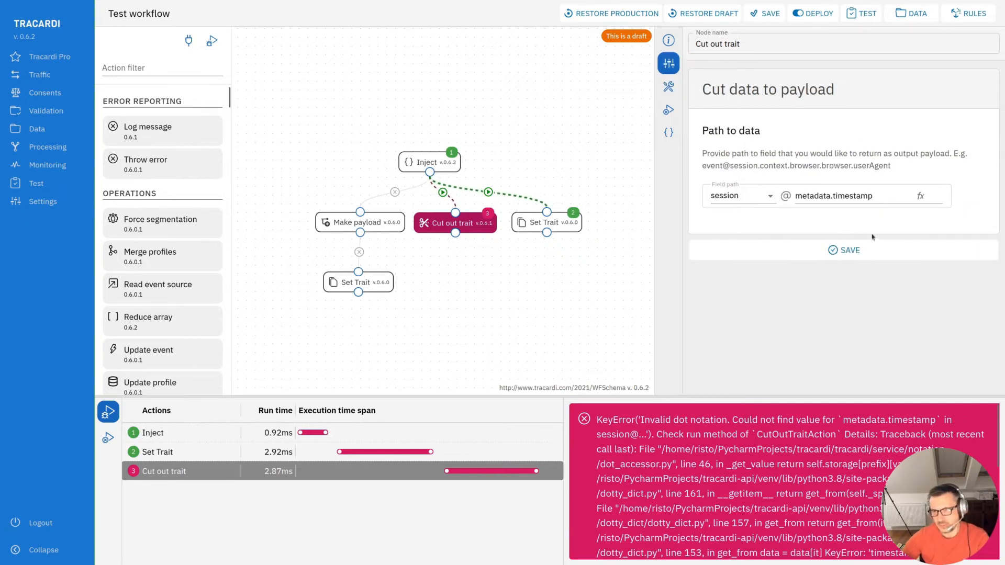
pyautogui.click(863, 251)
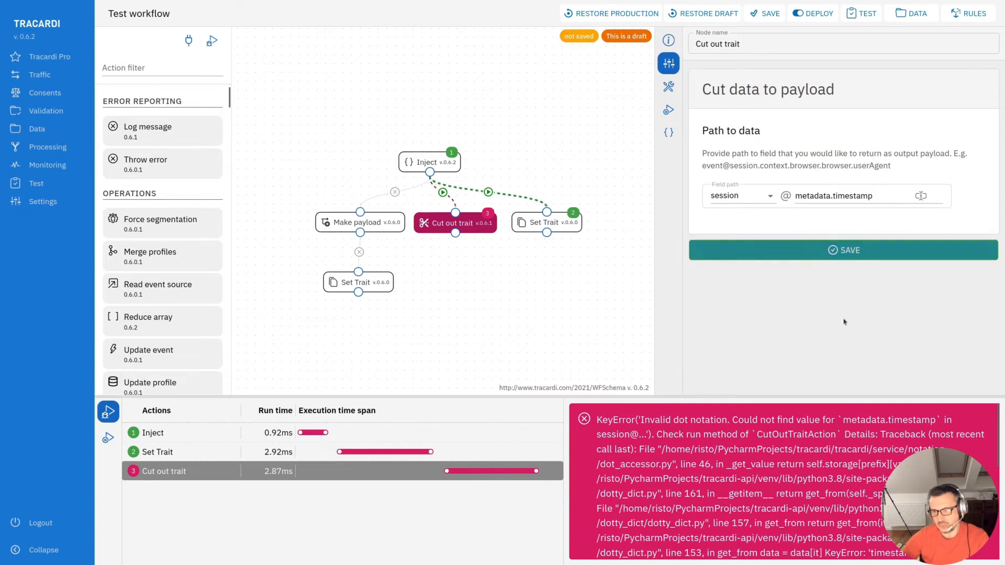
pyautogui.click(669, 87)
pyautogui.moveTo(787, 208); pyautogui.dragTo(906, 211)
pyautogui.click(798, 218)
pyautogui.moveTo(786, 208); pyautogui.dragTo(901, 208)
pyautogui.click(825, 242)
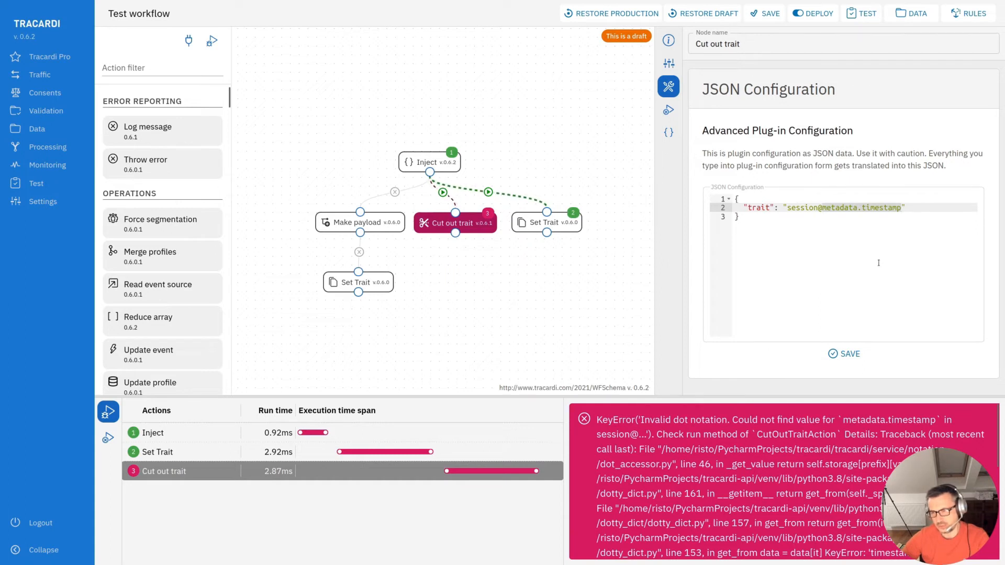
pyautogui.click(669, 62)
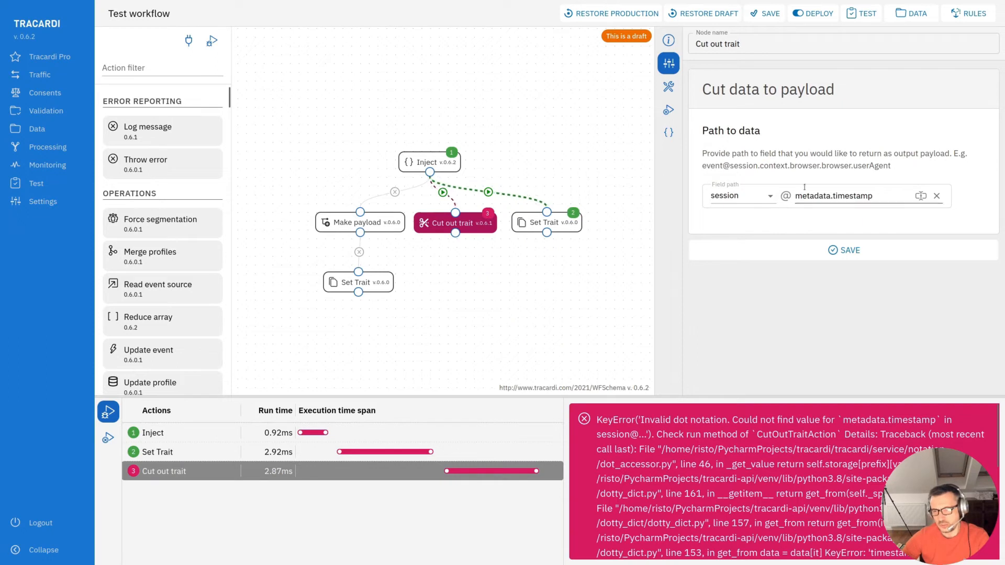
pyautogui.click(669, 88)
pyautogui.click(668, 62)
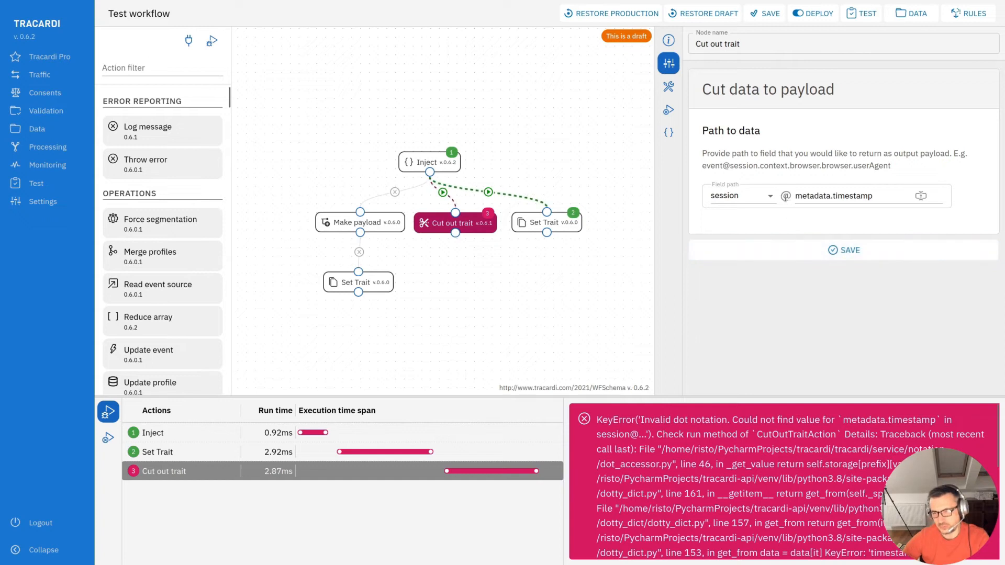
# - Switch the Cut out trait field path to plain-text mode and enter 123
pyautogui.click(784, 196)
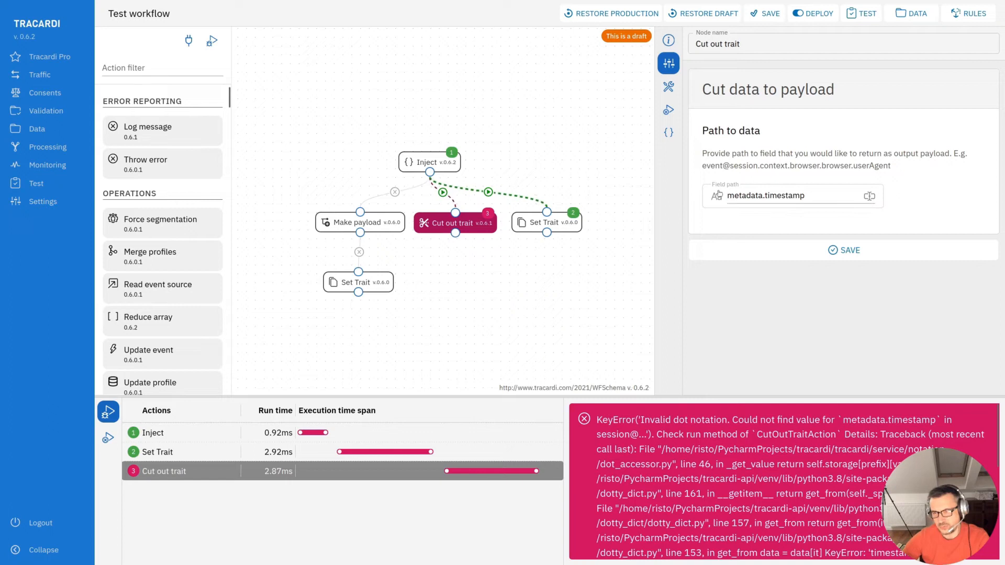
pyautogui.moveTo(727, 197)
pyautogui.mouseDown()
pyautogui.moveTo(812, 196)
pyautogui.moveTo(719, 197)
pyautogui.mouseUp()
pyautogui.click(812, 195)
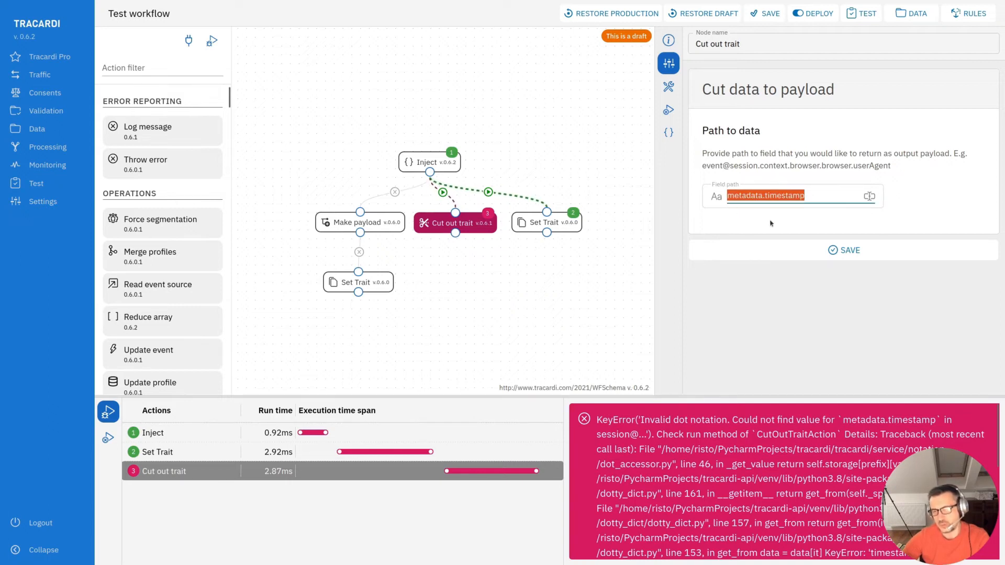
pyautogui.write('123')
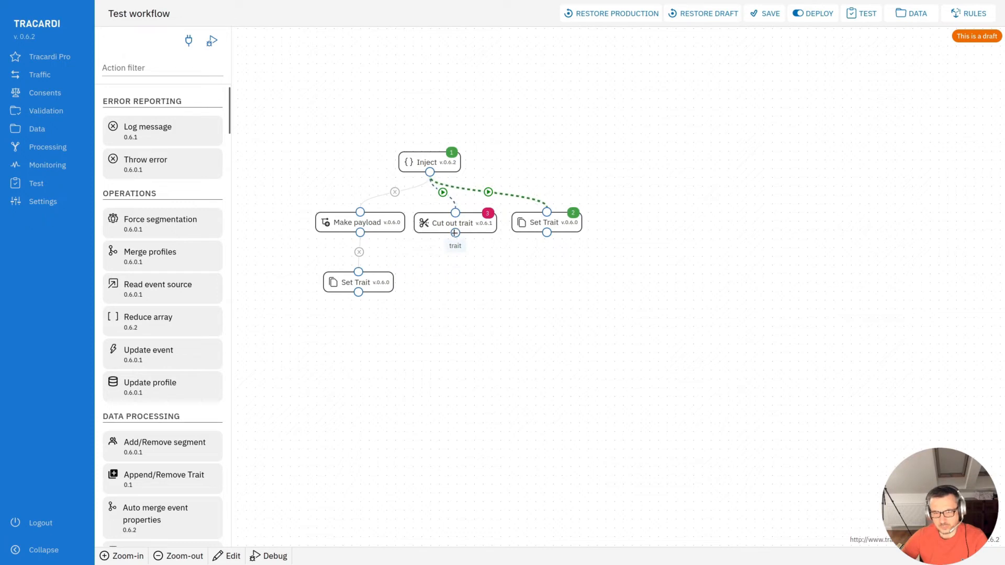
# - Open the Make payload node and examine its JSON object to inject
pyautogui.click(372, 222)
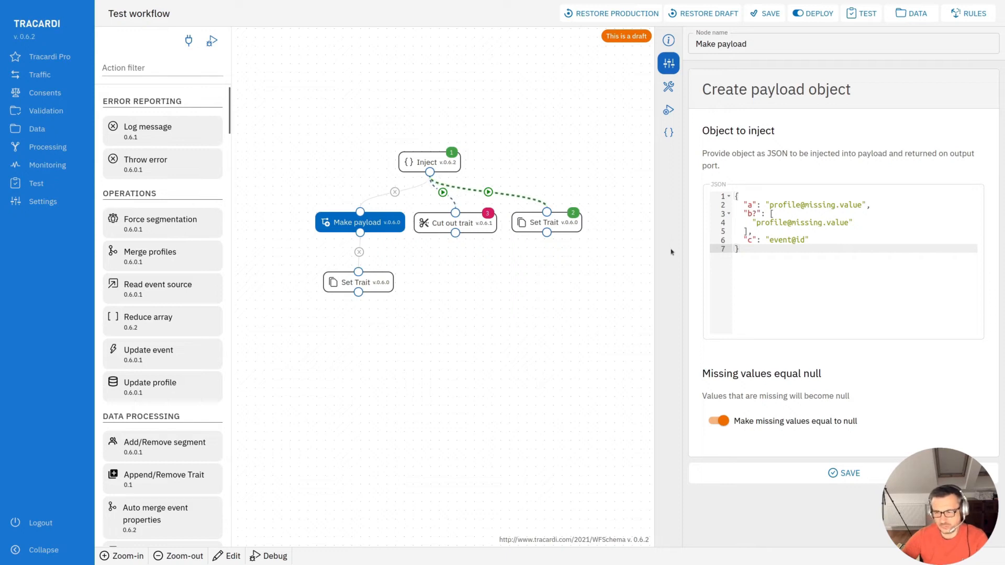
pyautogui.click(345, 223)
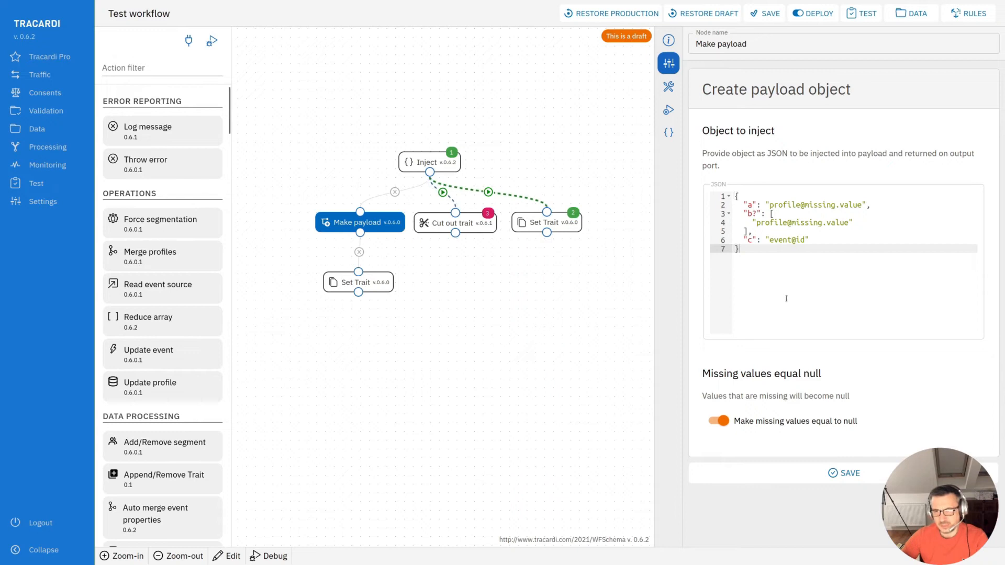
pyautogui.hotkey('ctrl', 'a')
pyautogui.click(762, 277)
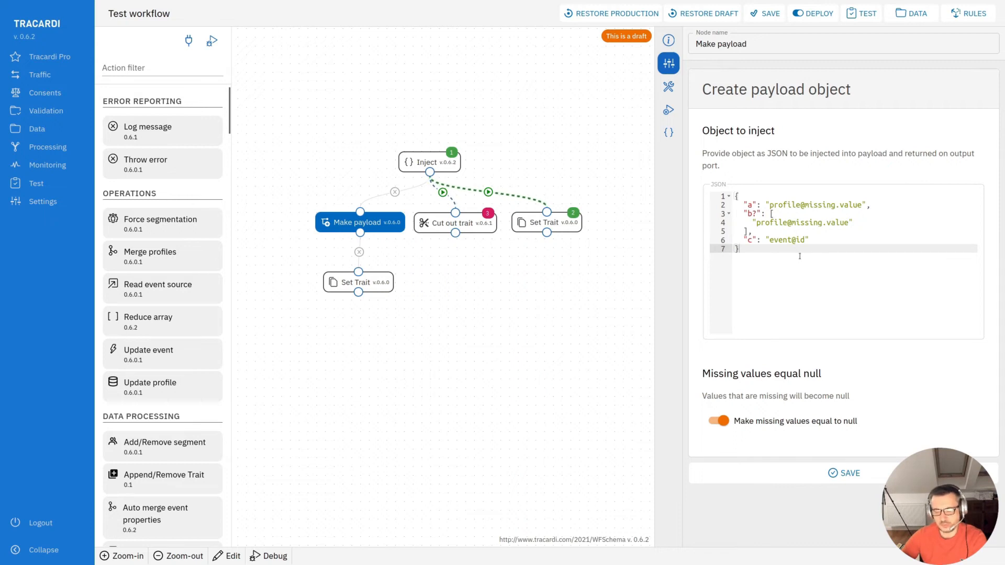
pyautogui.hotkey('ctrl', 'a')
pyautogui.click(764, 262)
pyautogui.click(750, 206)
pyautogui.click(751, 239)
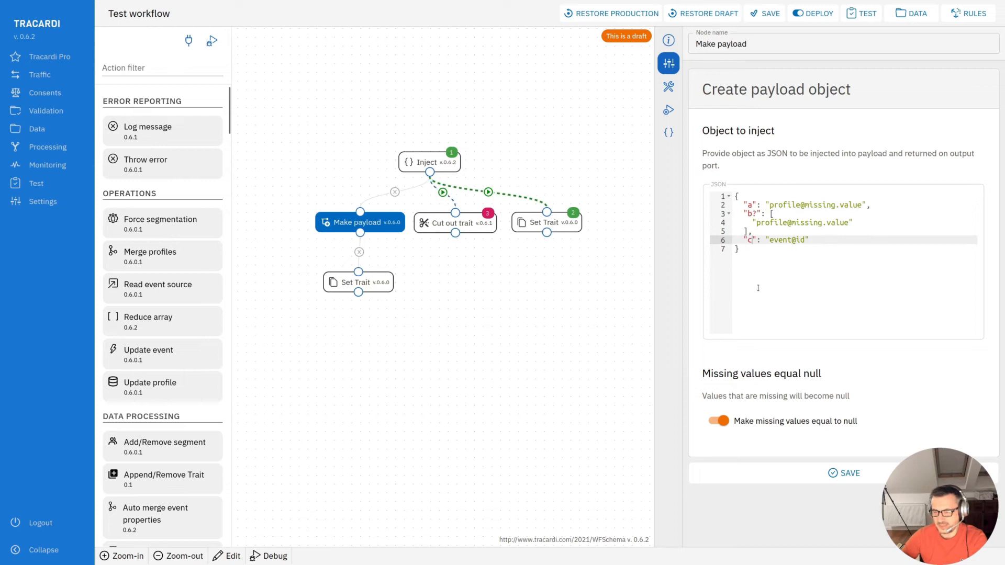
pyautogui.click(746, 204)
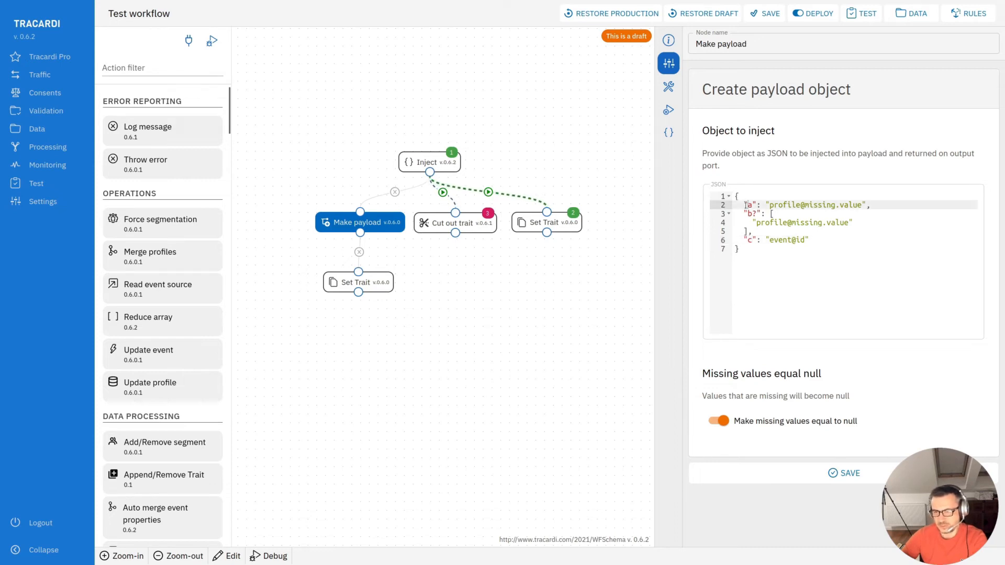
pyautogui.click(762, 214)
pyautogui.moveTo(767, 203); pyautogui.dragTo(865, 205)
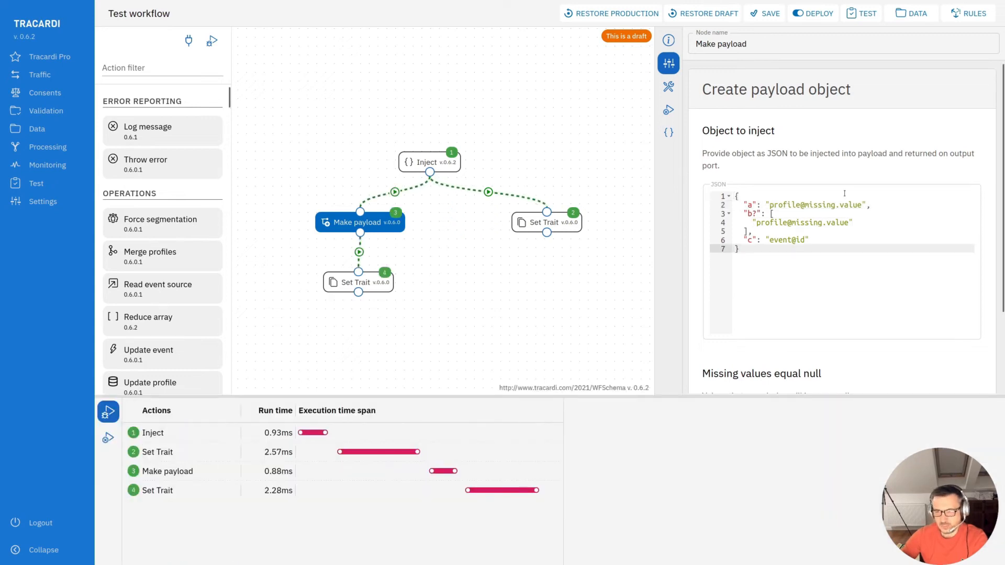
pyautogui.moveTo(766, 204); pyautogui.dragTo(859, 206)
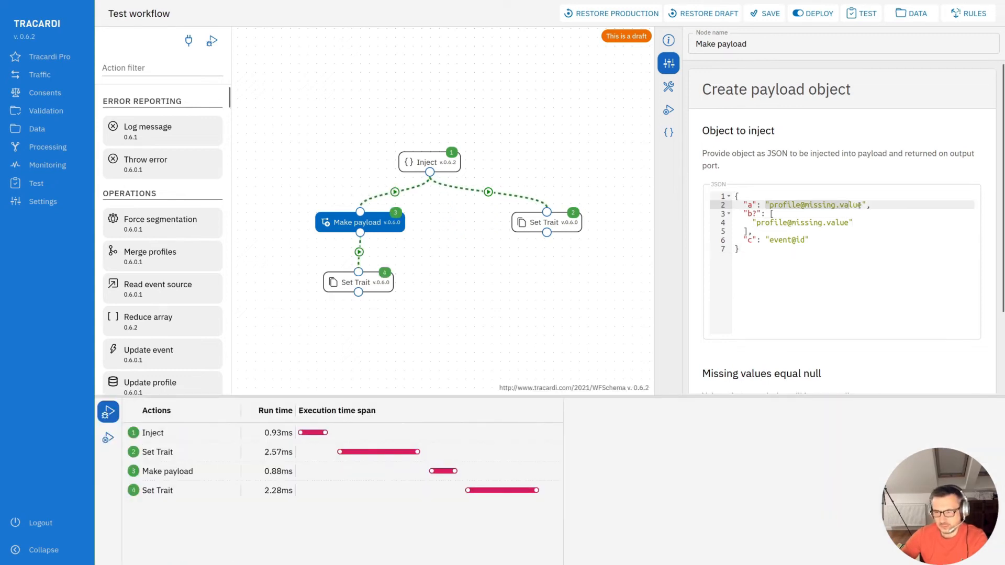
pyautogui.click(870, 242)
pyautogui.scroll(-2, 785, 288)
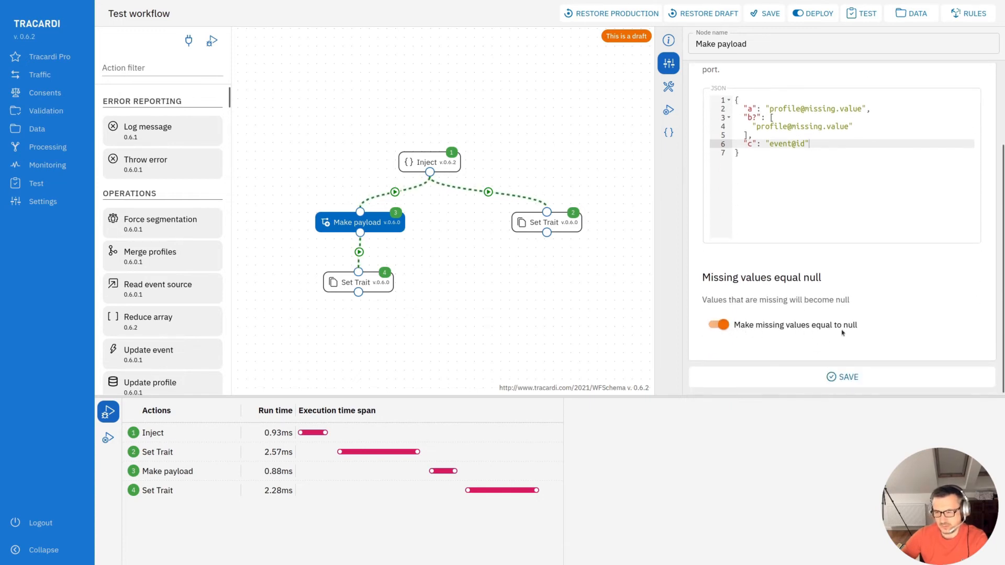
pyautogui.scroll(2, 811, 334)
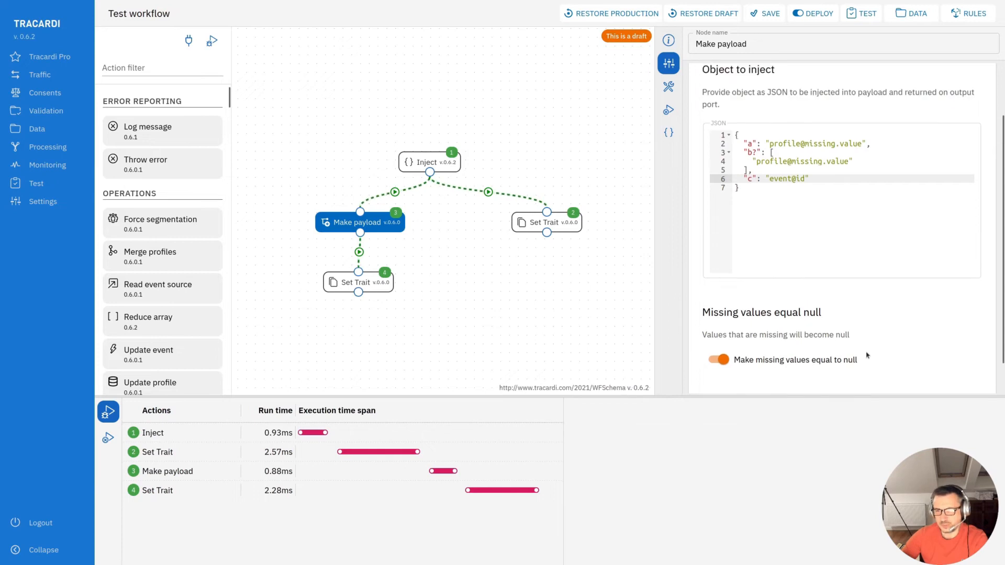
pyautogui.click(874, 228)
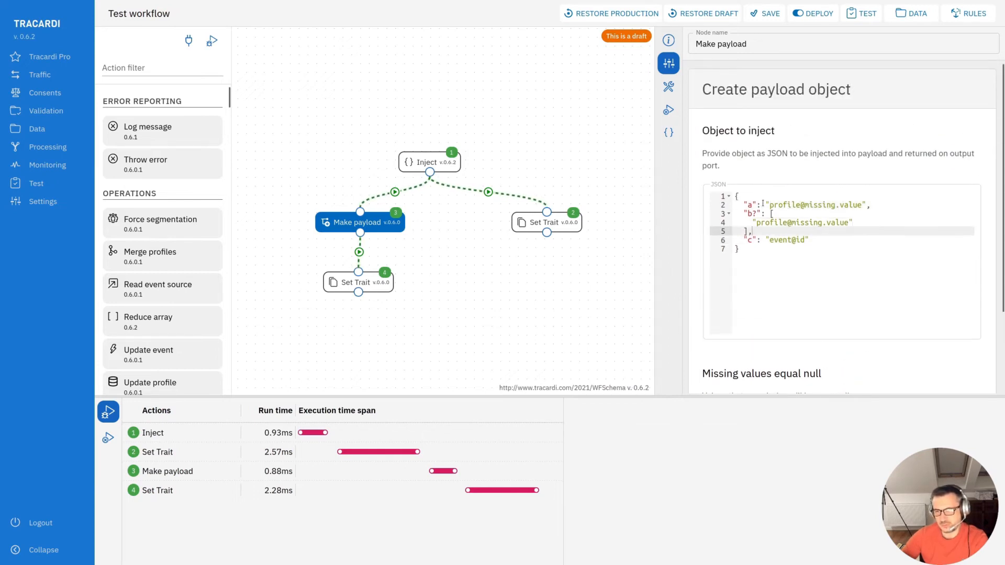
pyautogui.moveTo(763, 204); pyautogui.dragTo(866, 205)
pyautogui.click(858, 241)
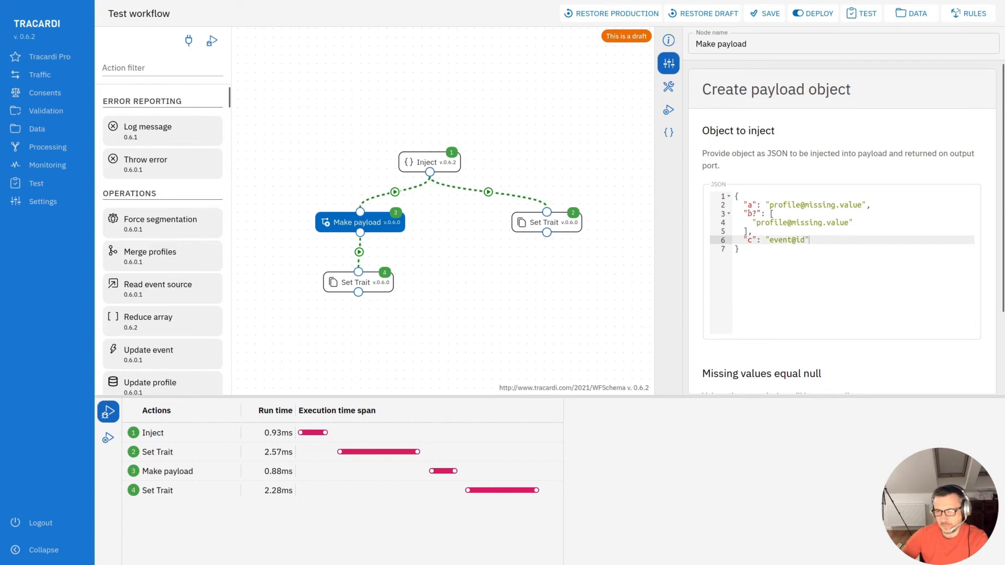
pyautogui.click(752, 214)
pyautogui.click(790, 248)
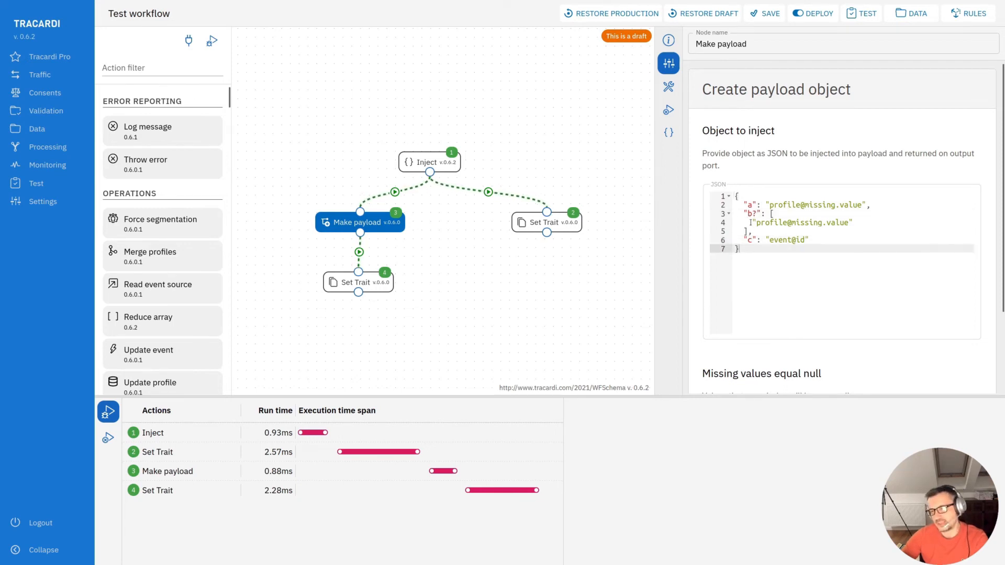
# - Inspect the b? array and c key in the Make payload JSON, then view Make payload's debug output
pyautogui.click(750, 222)
pyautogui.click(811, 240)
pyautogui.moveTo(743, 214)
pyautogui.mouseDown()
pyautogui.moveTo(757, 231)
pyautogui.moveTo(743, 214)
pyautogui.mouseUp()
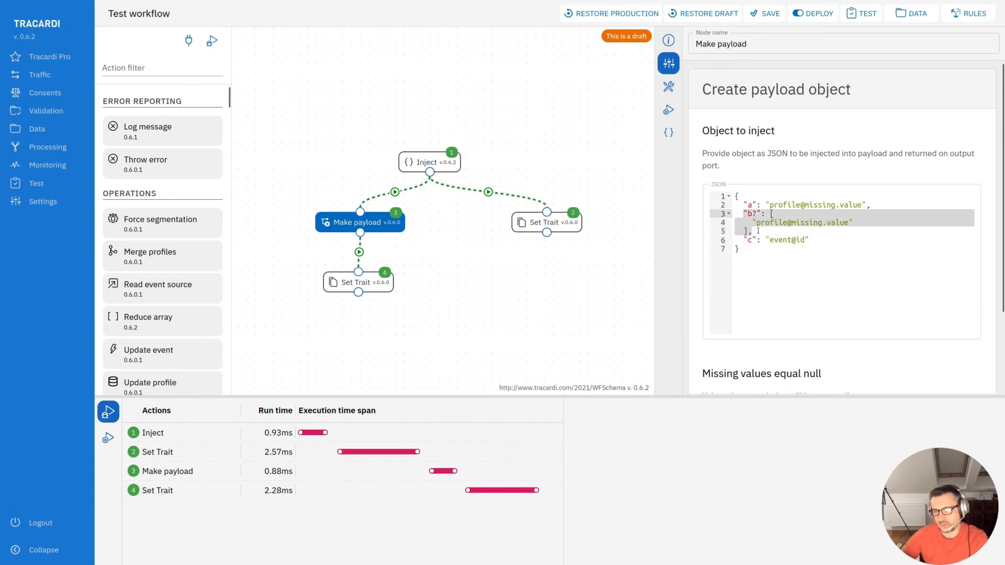
pyautogui.click(781, 253)
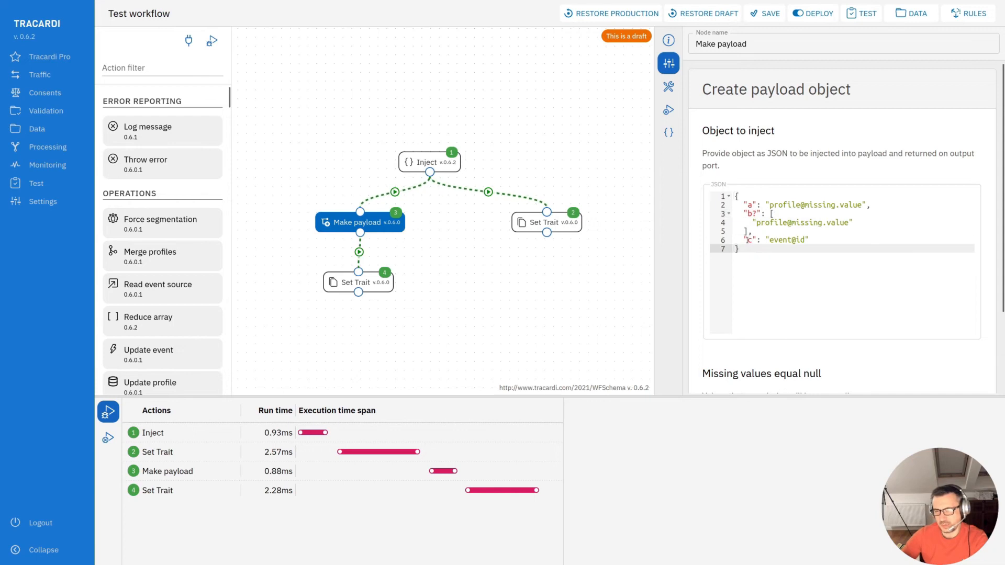
pyautogui.moveTo(769, 240); pyautogui.dragTo(799, 241)
pyautogui.click(812, 241)
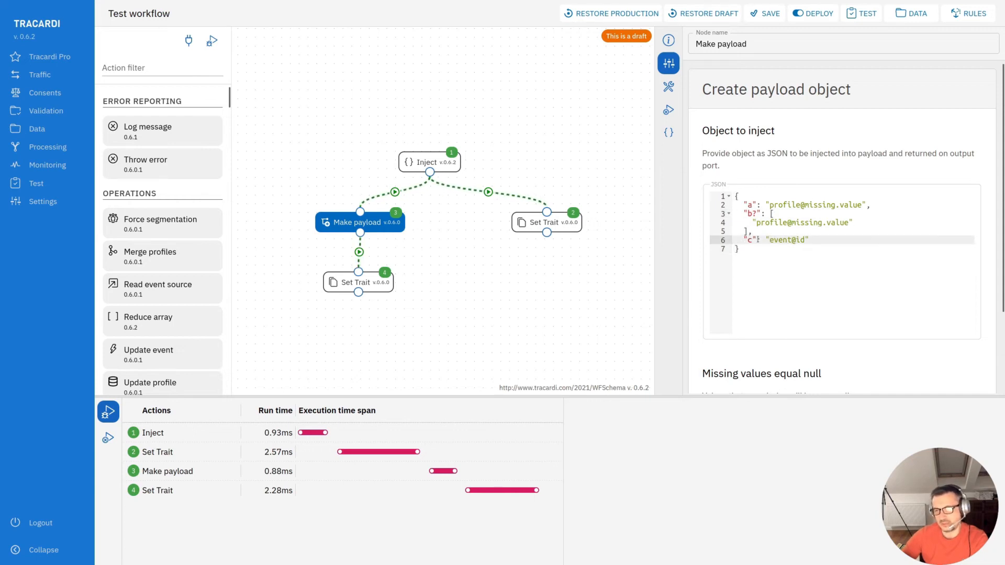
pyautogui.moveTo(768, 241); pyautogui.dragTo(804, 240)
pyautogui.click(808, 266)
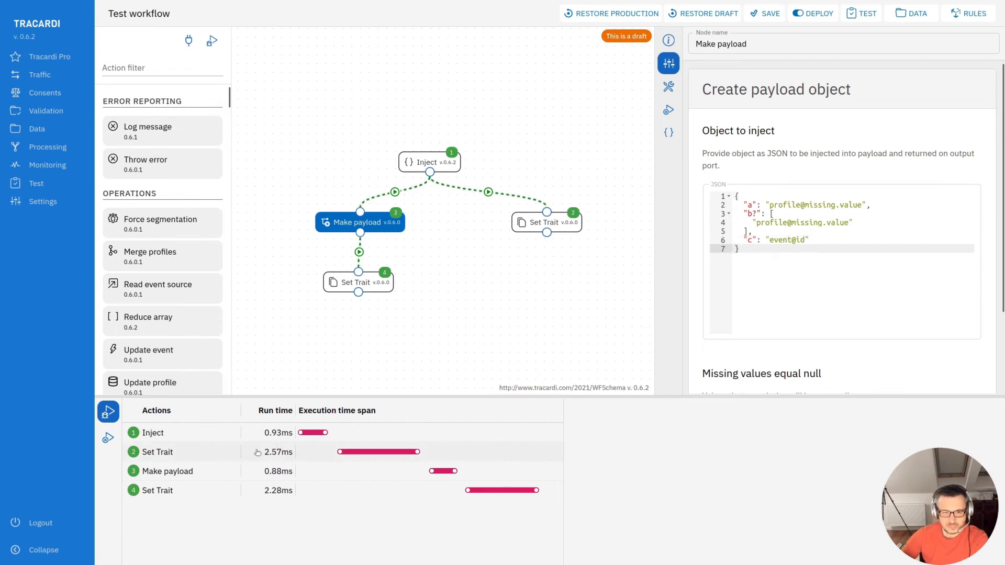
pyautogui.click(175, 473)
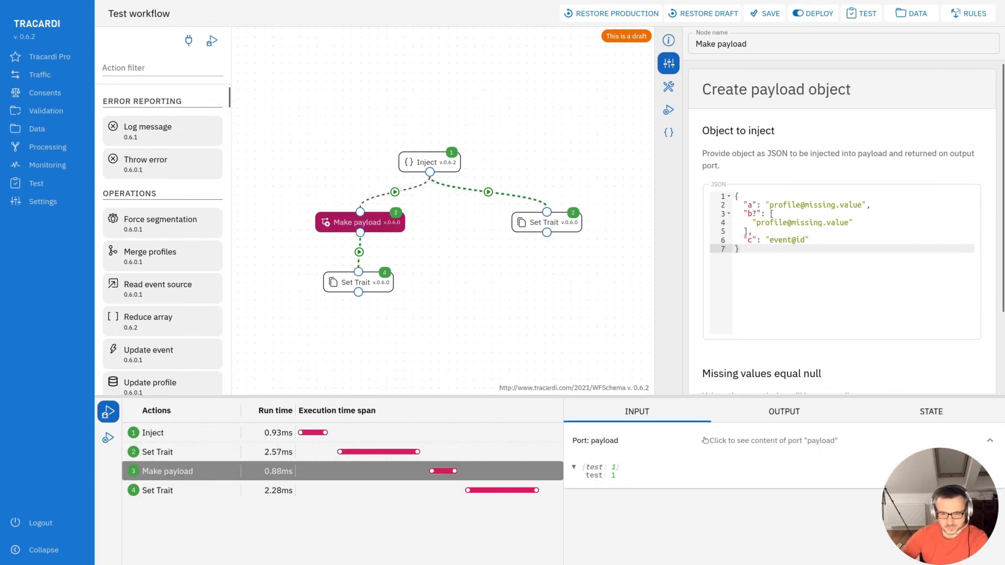
pyautogui.click(783, 411)
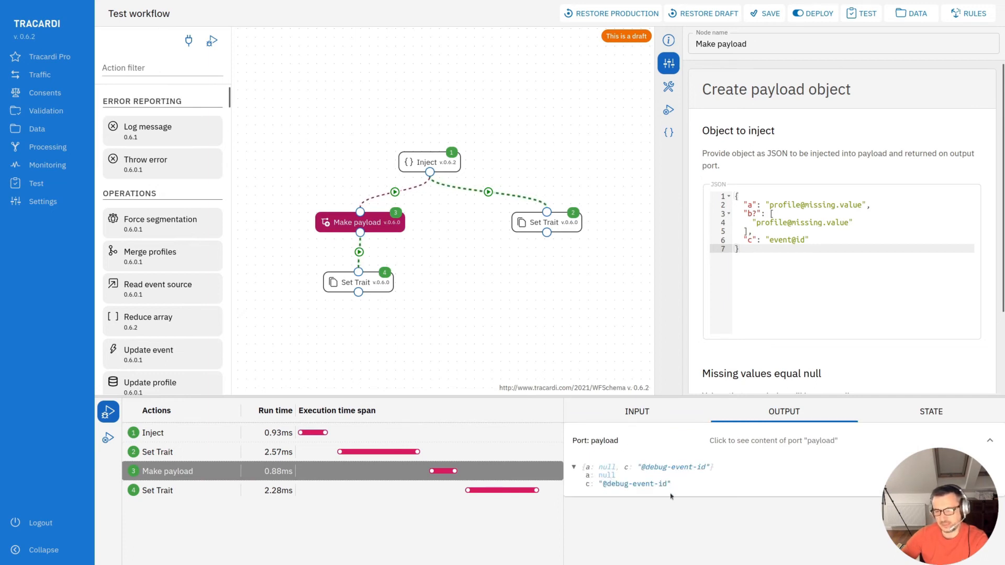
# - Add 222 as the first item of the b? array in the Make payload JSON
pyautogui.click(778, 214)
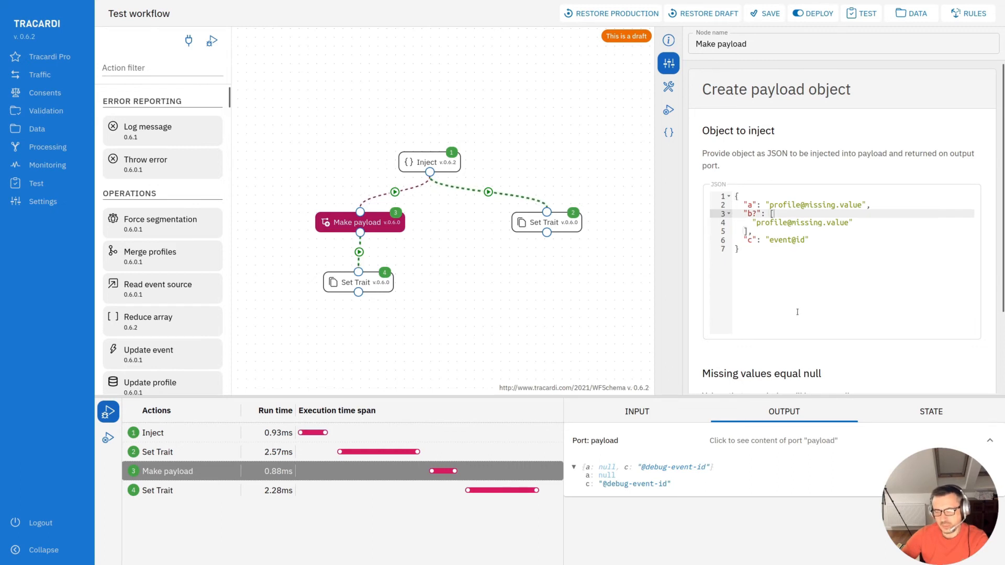
pyautogui.press('Return')
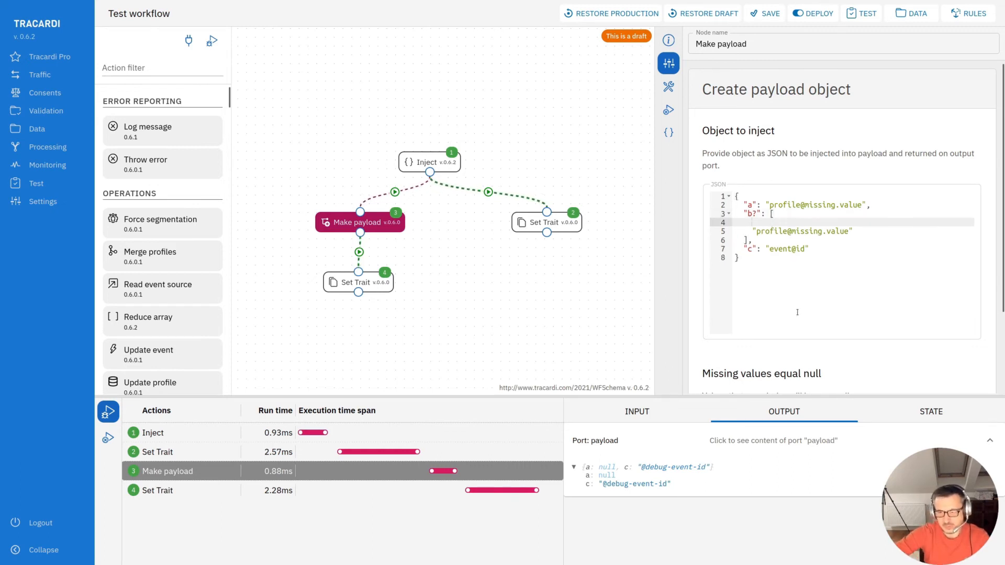
pyautogui.press('Return')
pyautogui.write('222,')
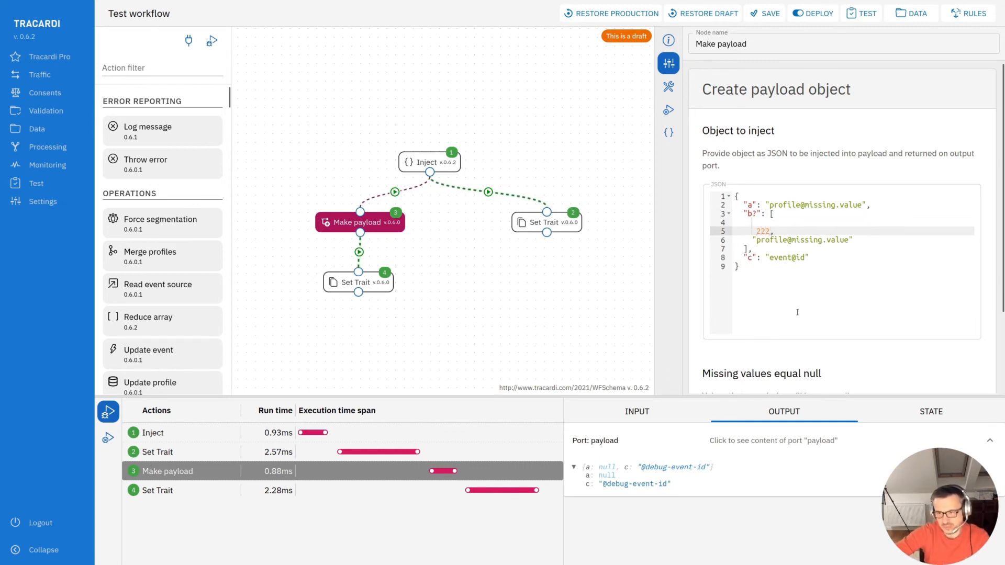
pyautogui.click(800, 258)
pyautogui.press('Up')
pyautogui.click(758, 221)
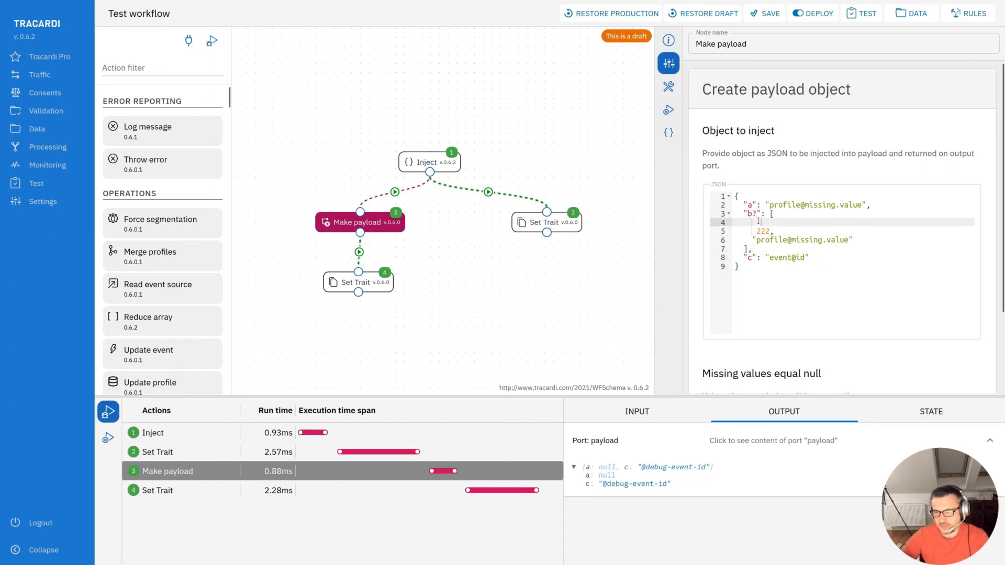
pyautogui.press('Down')
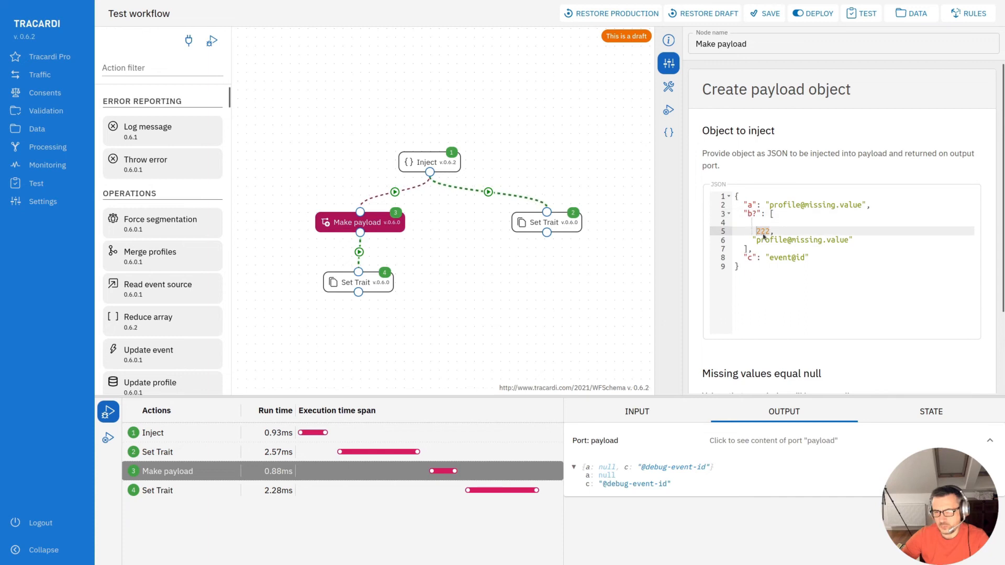
# - Save the Make payload node and rerun the workflow debug
pyautogui.click(212, 40)
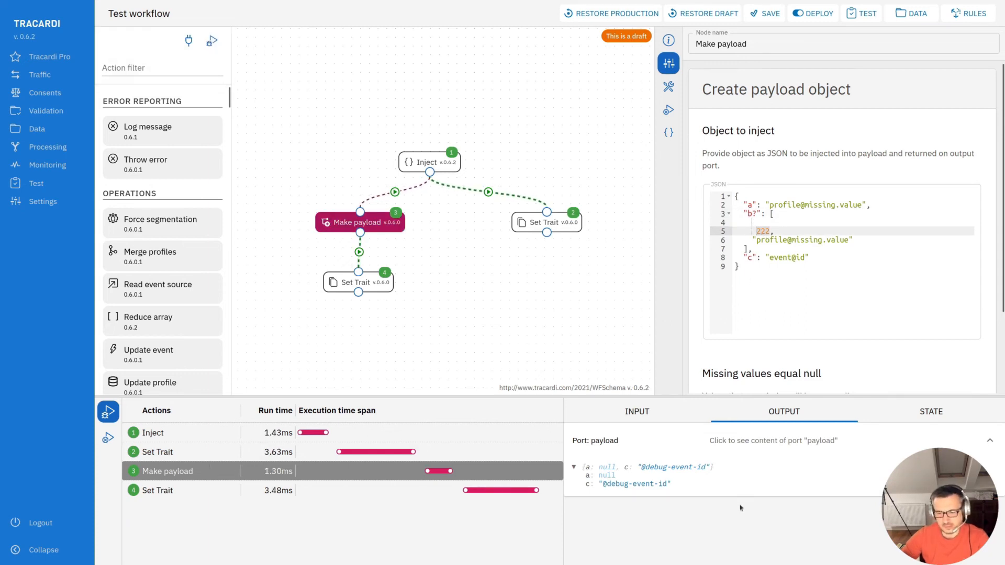
pyautogui.scroll(-3, 807, 360)
pyautogui.click(811, 382)
pyautogui.click(212, 41)
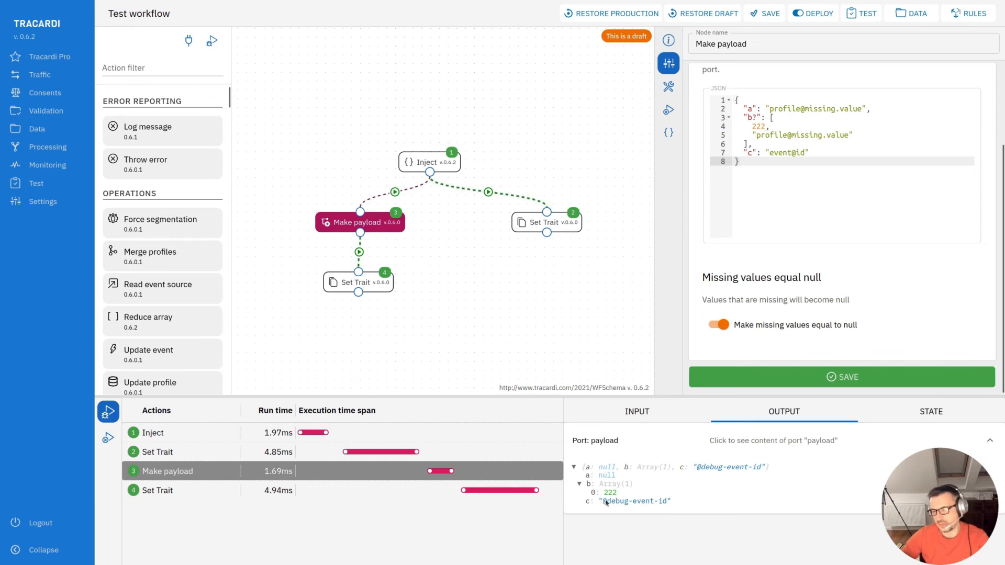
# - Change the second b? array item to profile@id, save the node, and view Make payload's debug output
pyautogui.moveTo(792, 136)
pyautogui.mouseDown()
pyautogui.moveTo(847, 140)
pyautogui.moveTo(793, 139)
pyautogui.mouseUp()
pyautogui.write('id')
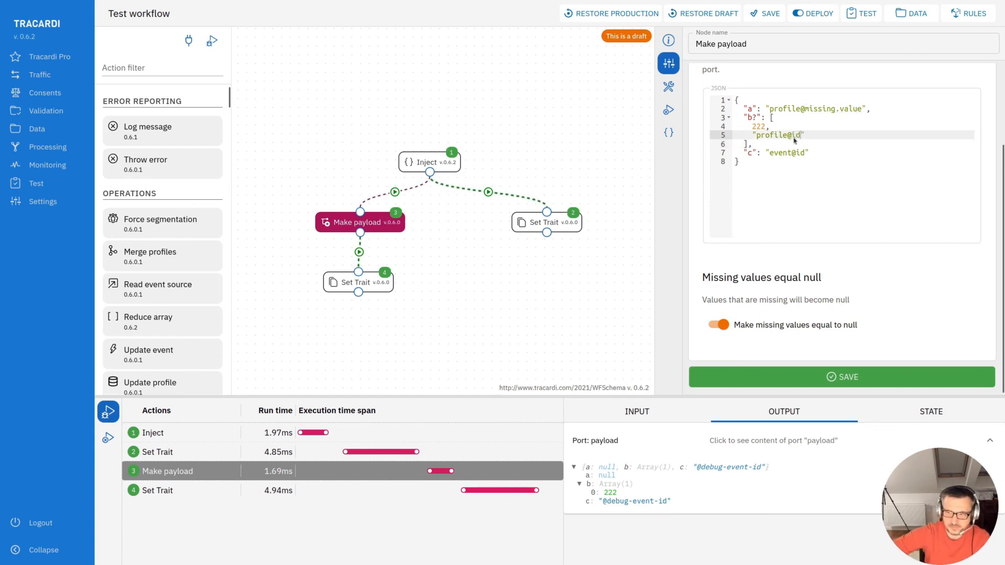
pyautogui.click(727, 377)
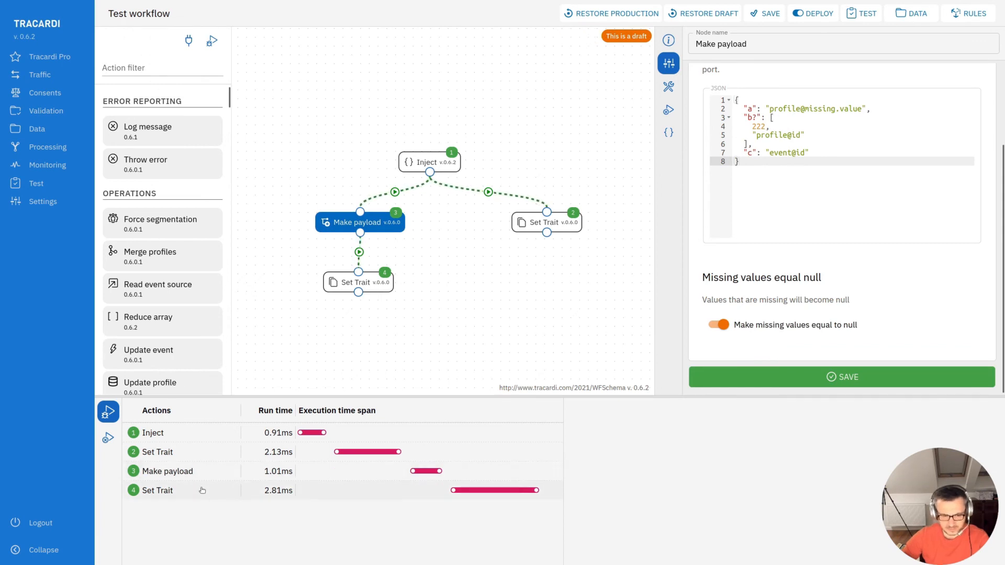
pyautogui.click(181, 476)
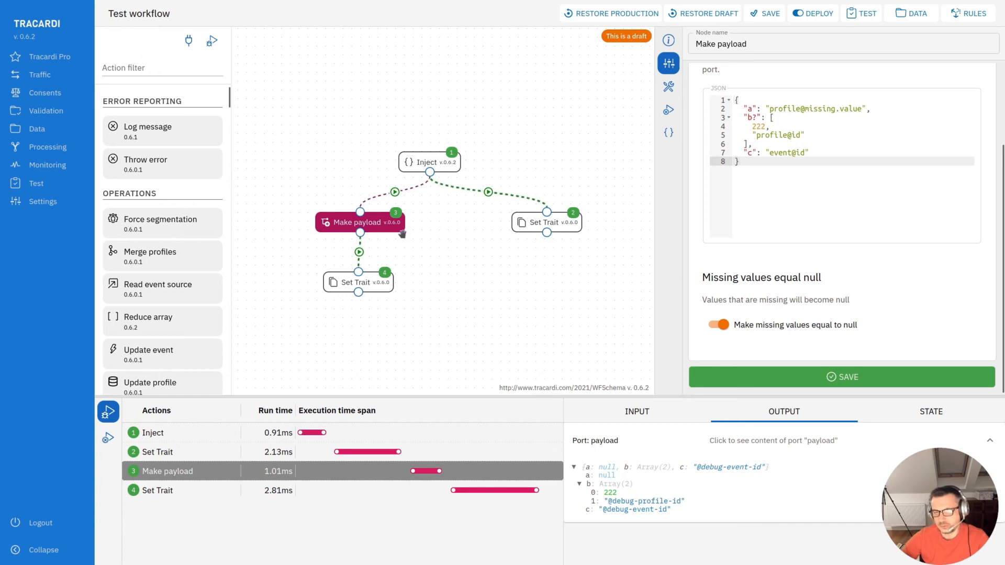
# - Reposition the Make payload node slightly and open the Set Trait node below it
pyautogui.moveTo(392, 222); pyautogui.dragTo(387, 220)
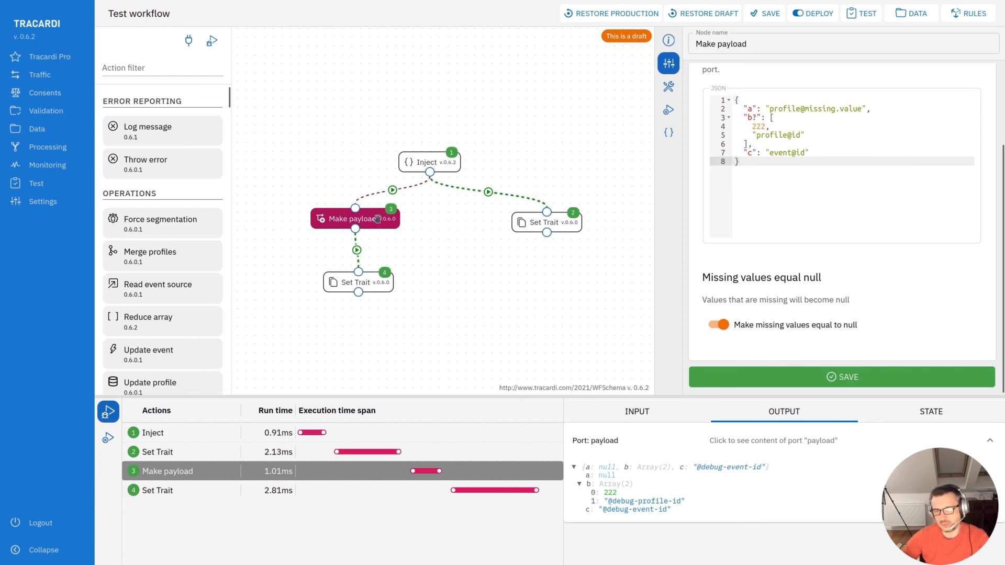
pyautogui.moveTo(378, 219); pyautogui.dragTo(379, 226)
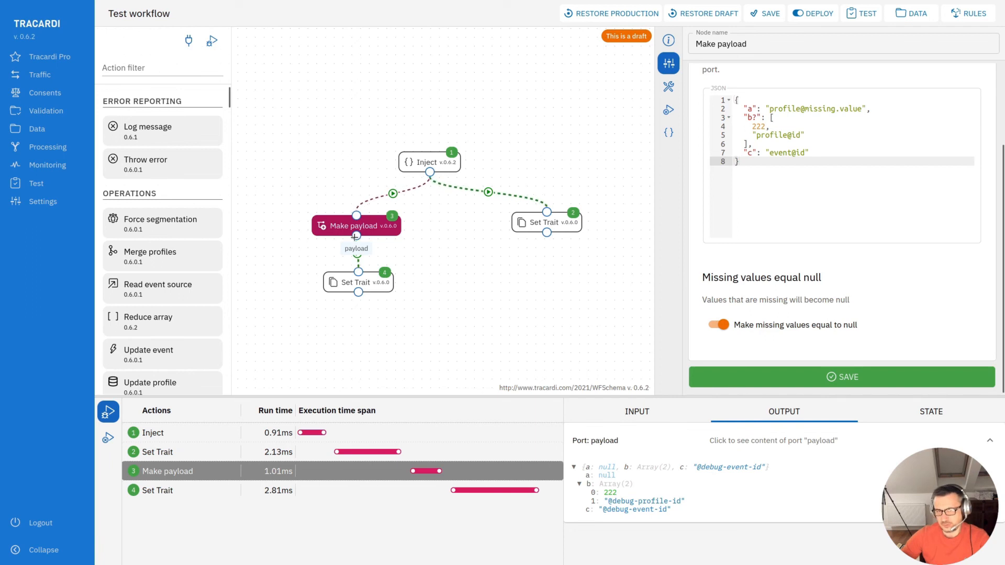
pyautogui.click(377, 284)
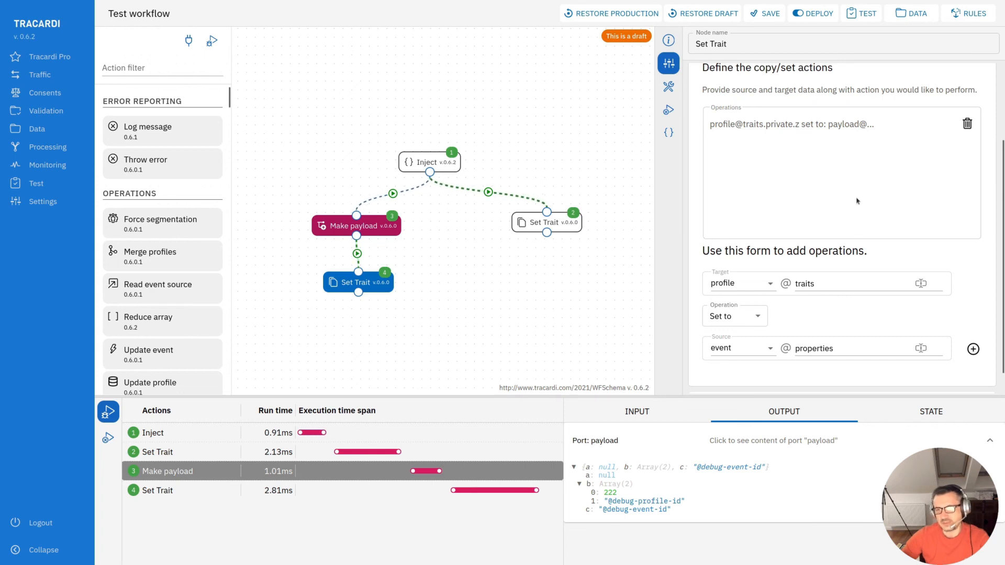
# - Examine the profile traits in the final Set Trait node's debug state
pyautogui.press('Down')
pyautogui.click(927, 416)
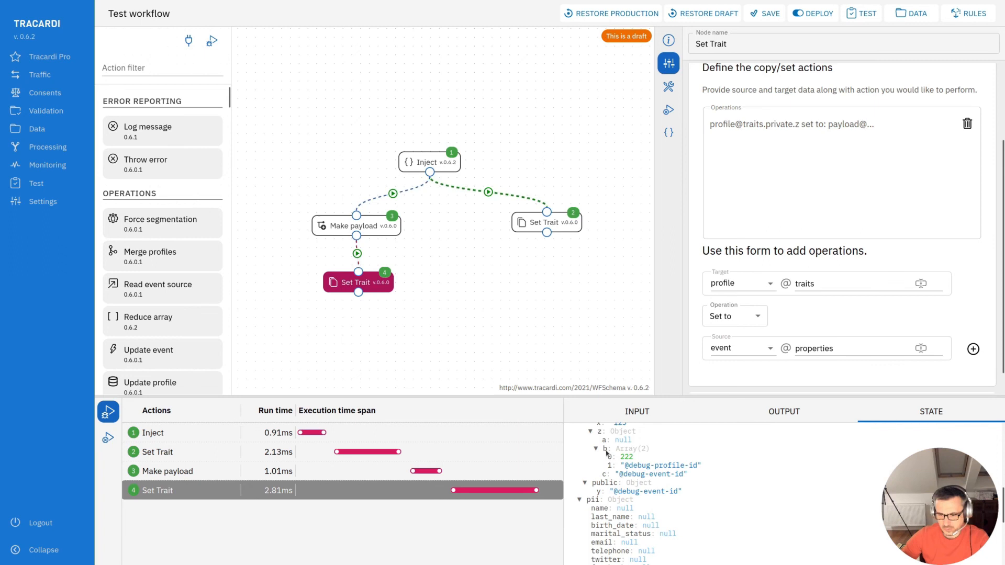
pyautogui.scroll(2, 606, 453)
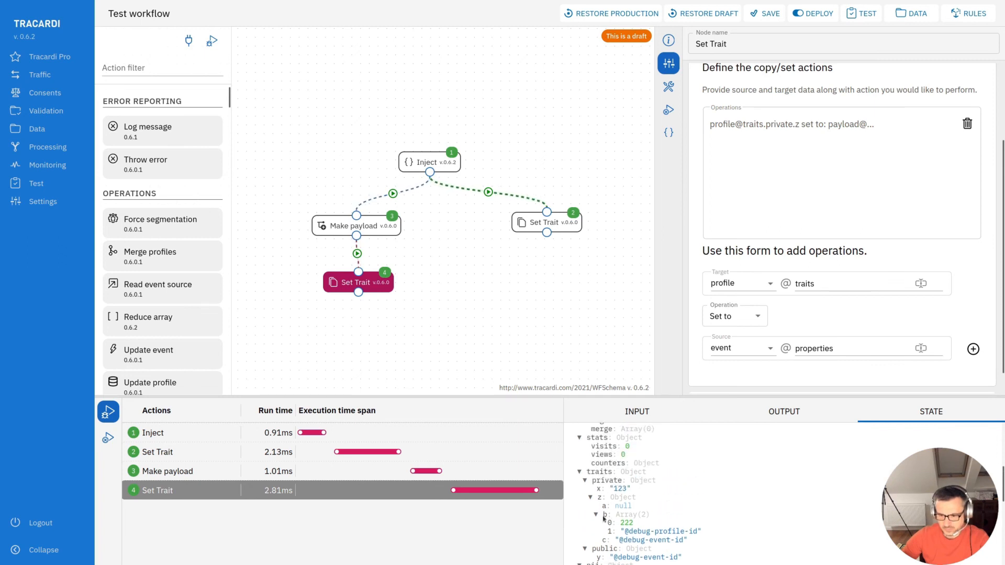
pyautogui.scroll(-2, 630, 530)
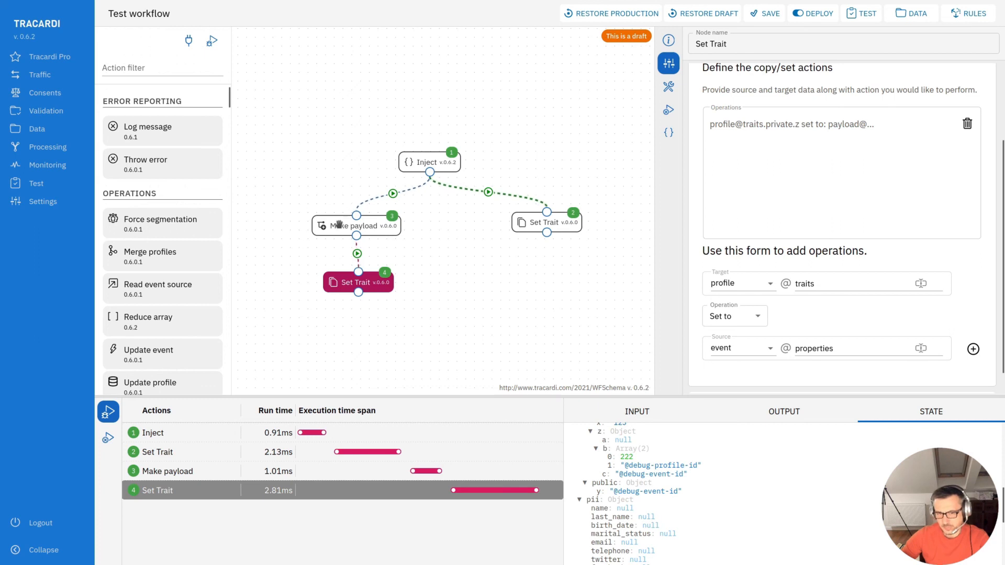
pyautogui.moveTo(345, 226); pyautogui.dragTo(343, 227)
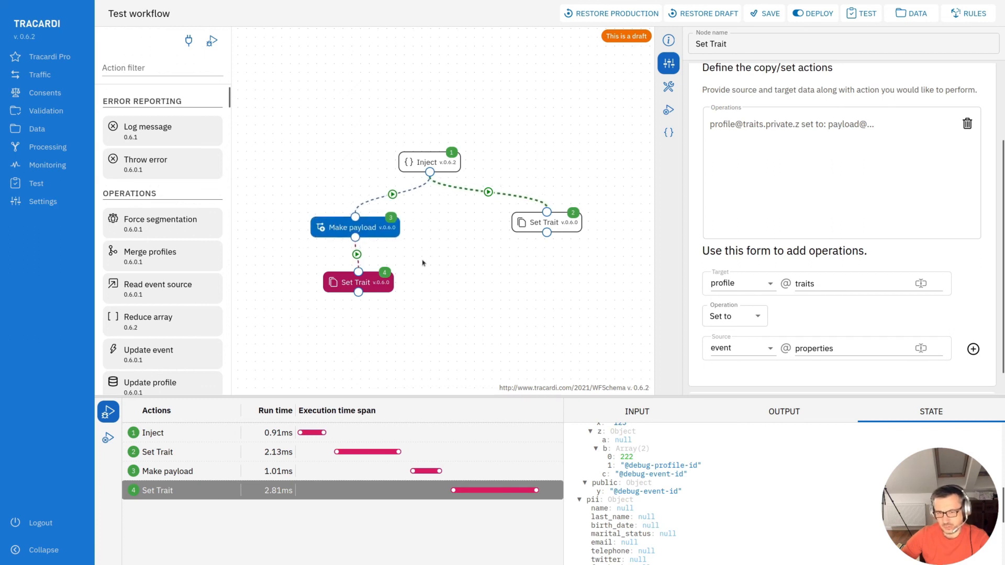